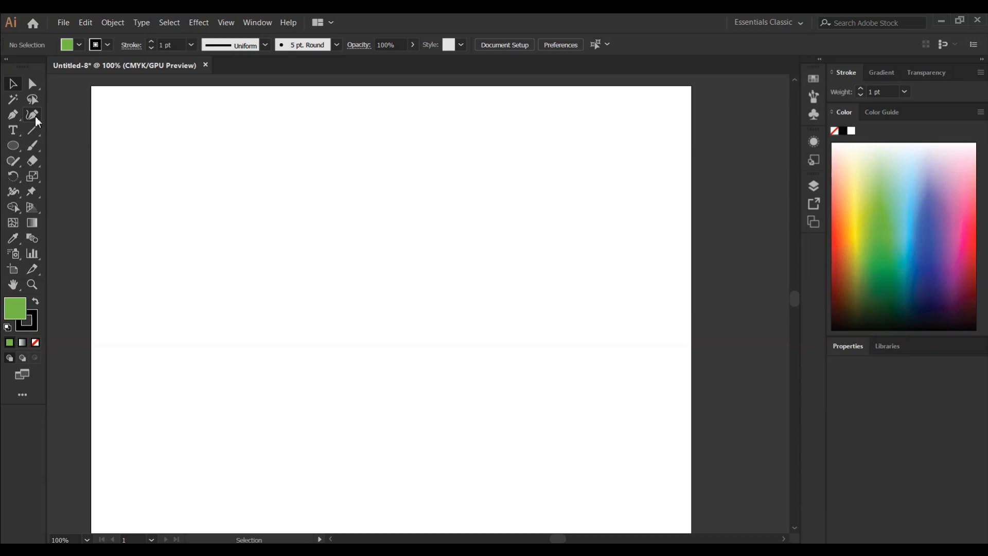
# - Draw an open, green-filled wavy path through nine points across the artboard with the Curvature tool
pyautogui.click(35, 117)
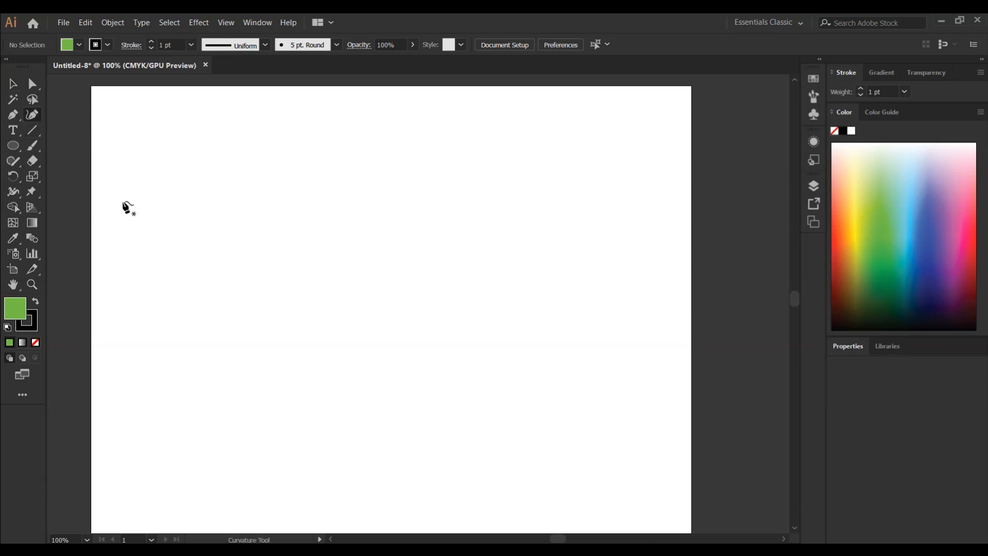
pyautogui.click(214, 211)
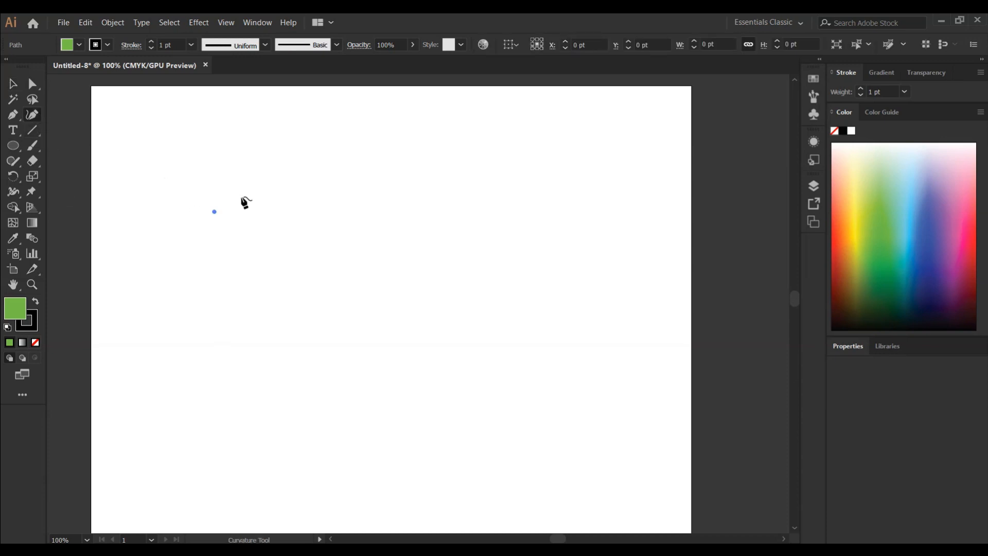
pyautogui.click(329, 174)
pyautogui.click(358, 253)
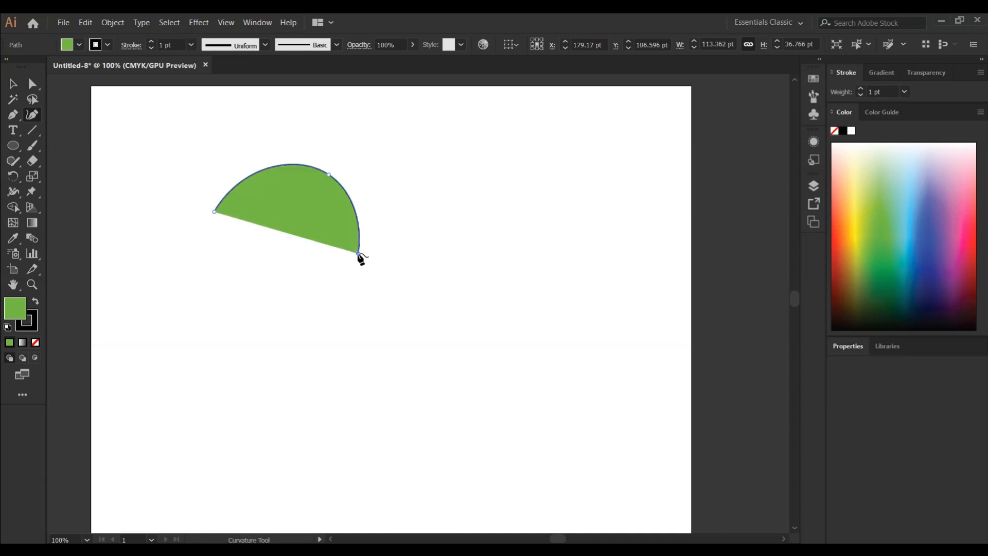
pyautogui.click(247, 344)
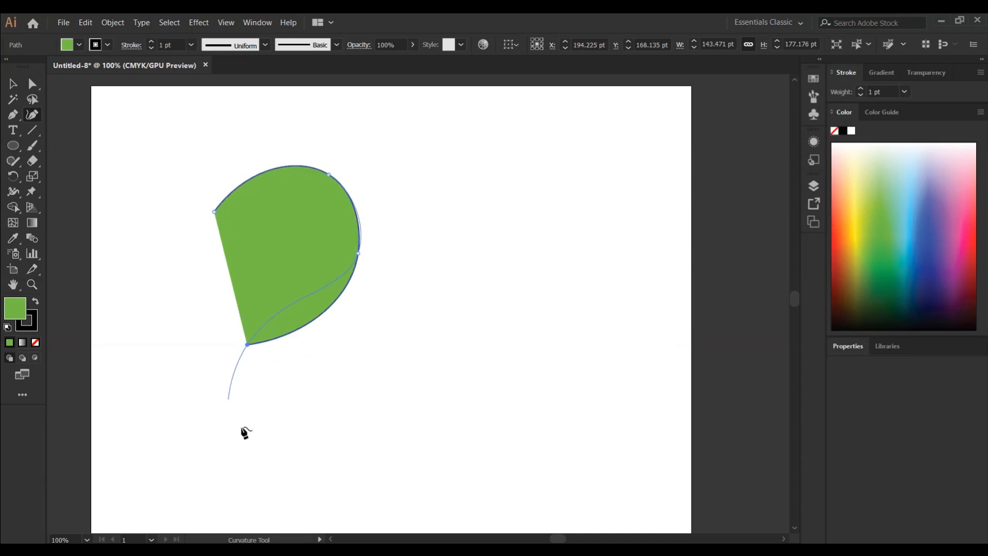
pyautogui.click(307, 453)
pyautogui.click(392, 425)
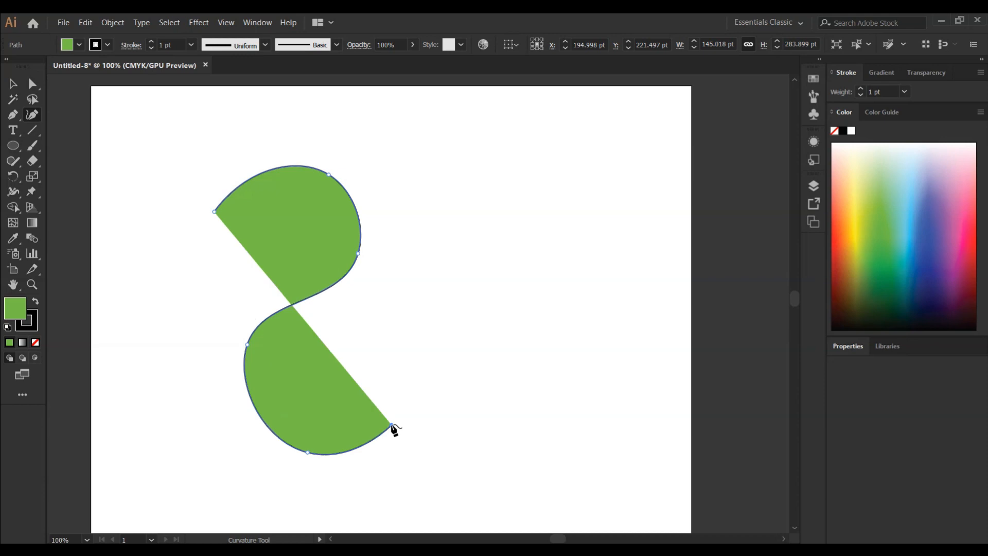
pyautogui.click(434, 354)
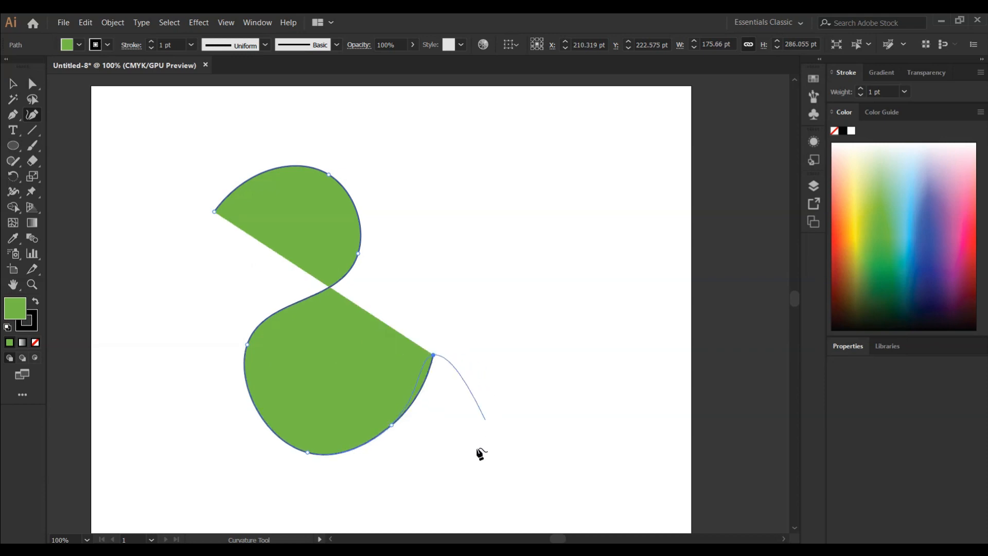
pyautogui.click(455, 484)
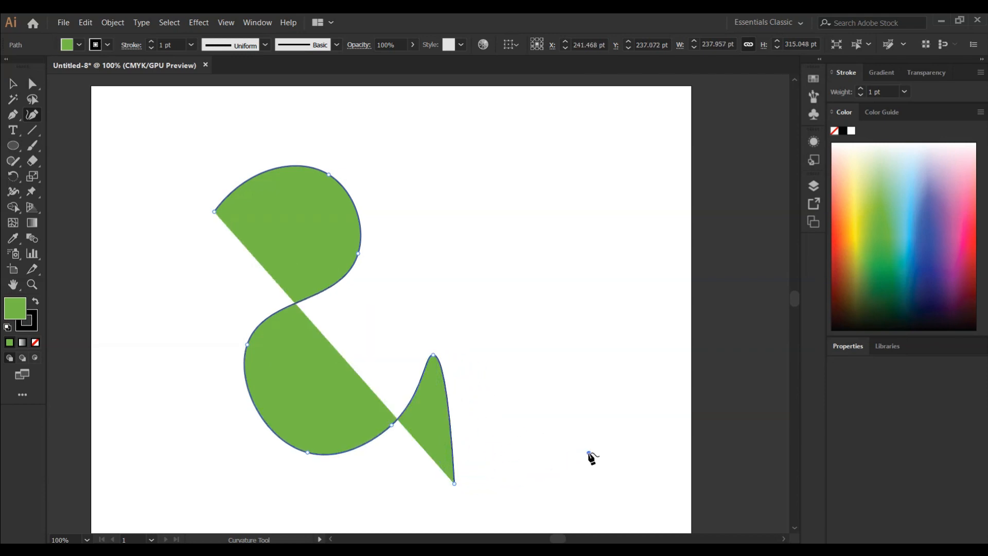
pyautogui.click(589, 453)
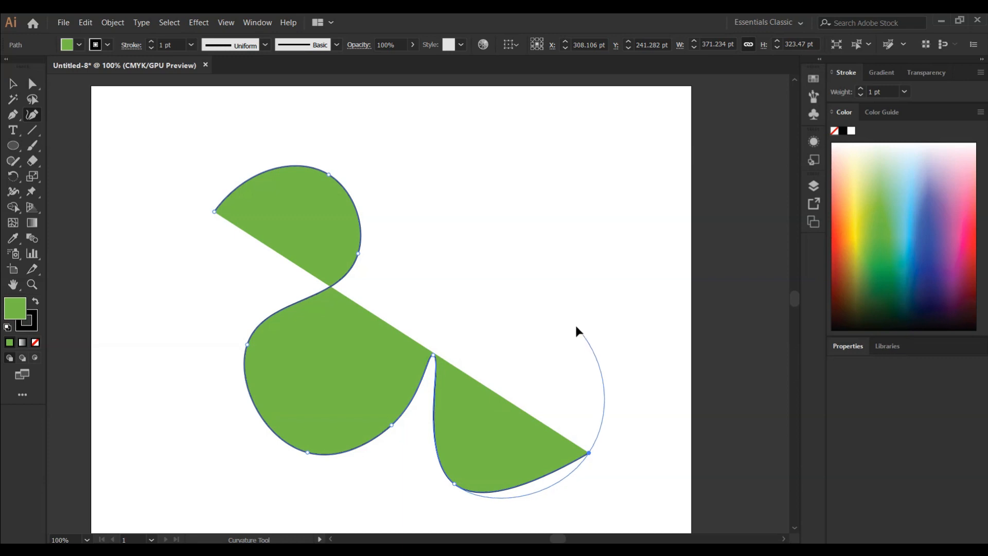
# - Undo the whole wavy path, point by point, back to an empty artboard
pyautogui.hotkey('ctrl', 'z')
pyautogui.hotkey('ctrl', 'z')
pyautogui.hotkey('ctrl', 'z')
pyautogui.hotkey('ctrl', 'z')
pyautogui.hotkey('ctrl', 'z')
pyautogui.hotkey('ctrl', 'z')
pyautogui.hotkey('ctrl', 'z')
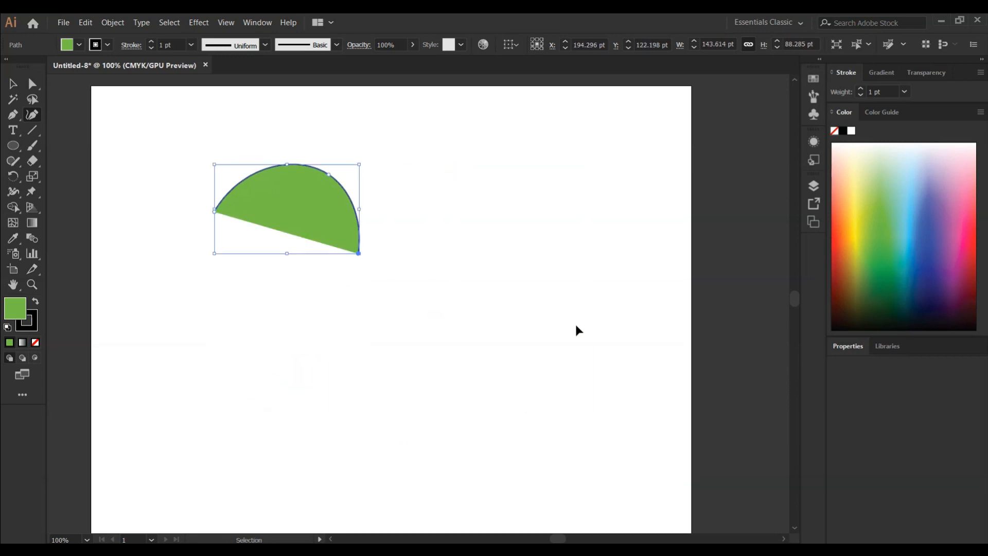
pyautogui.hotkey('ctrl', 'z')
pyautogui.hotkey('ctrl', 'z')
pyautogui.hotkey('ctrl', 'z')
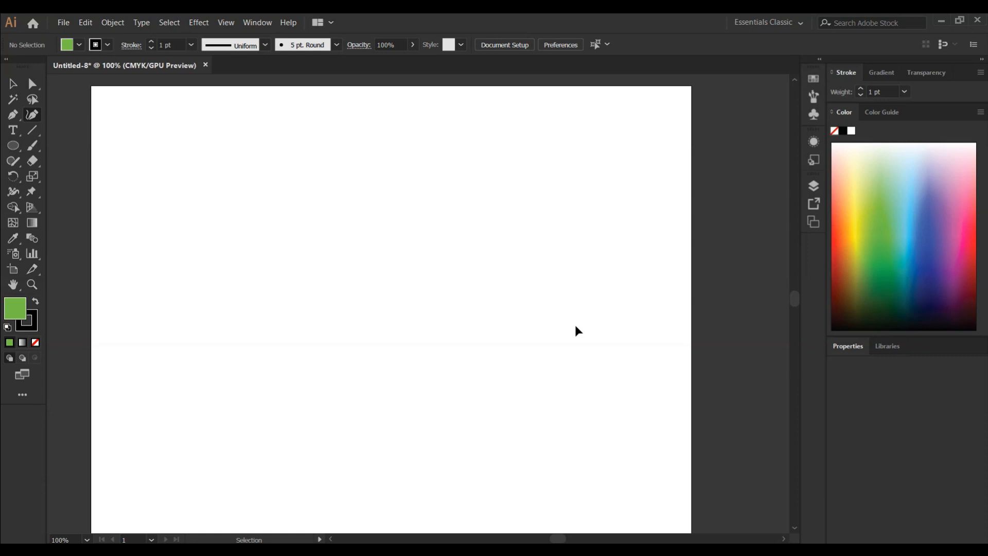
# - Draw a closed, straight-sided four-corner shape about 290 pt wide and 125 pt high with the Pen tool
pyautogui.click(12, 117)
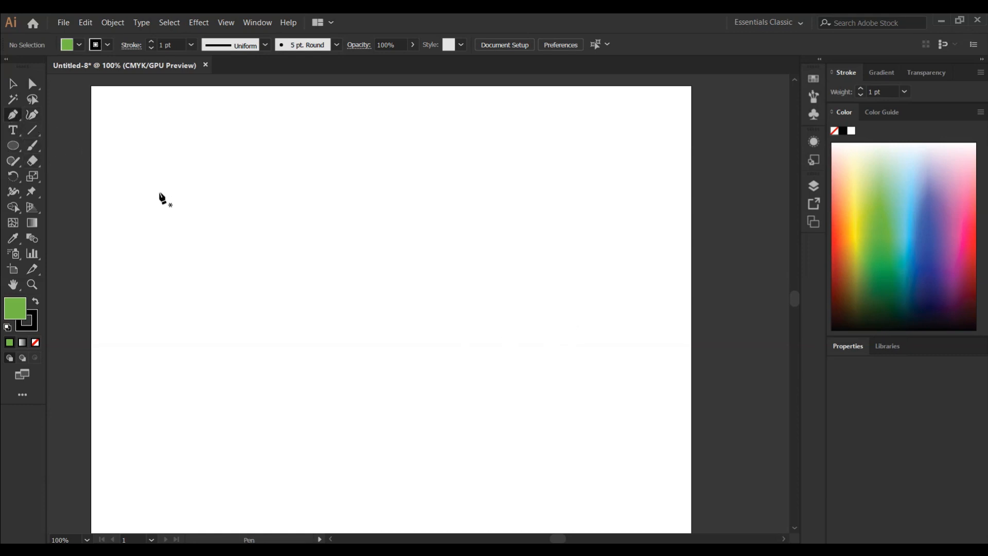
pyautogui.click(159, 192)
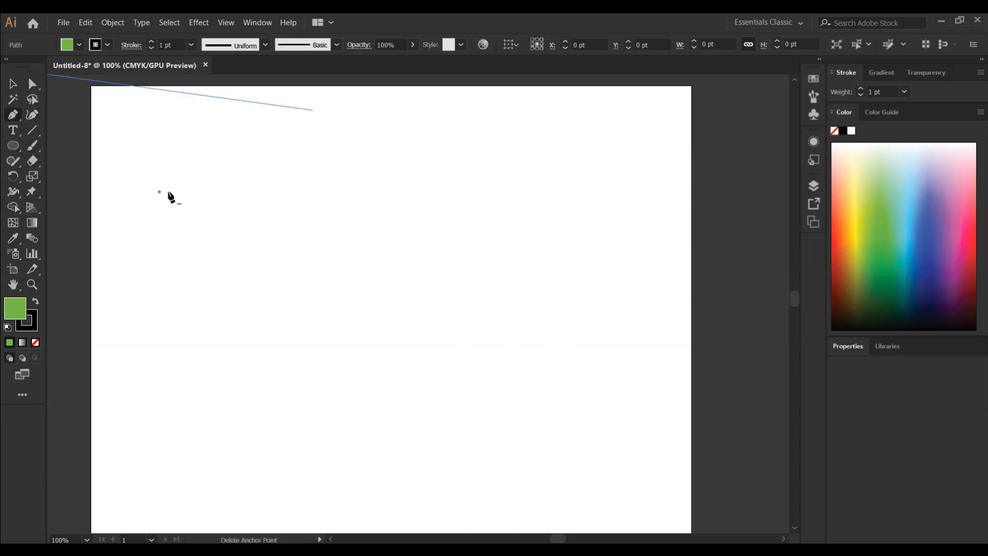
pyautogui.click(451, 190)
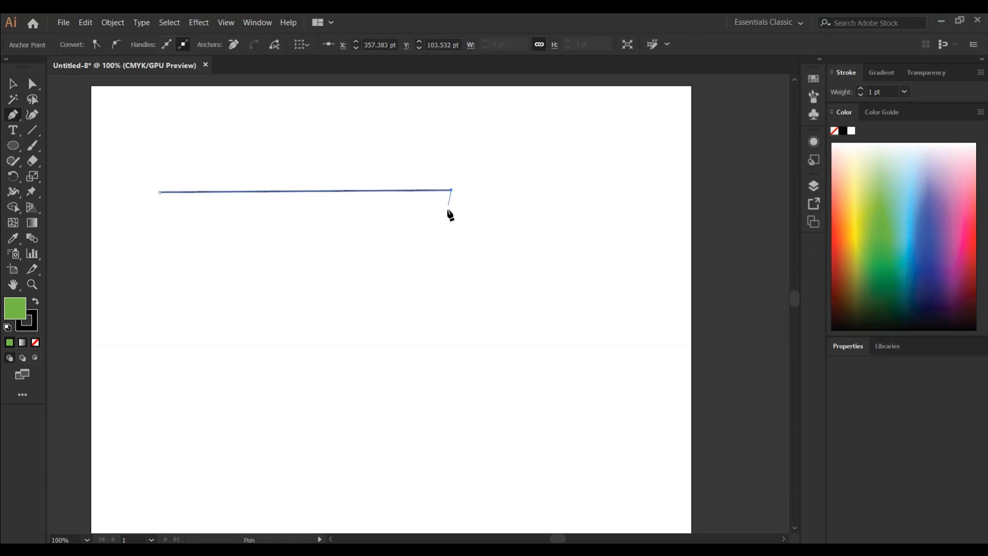
pyautogui.click(452, 316)
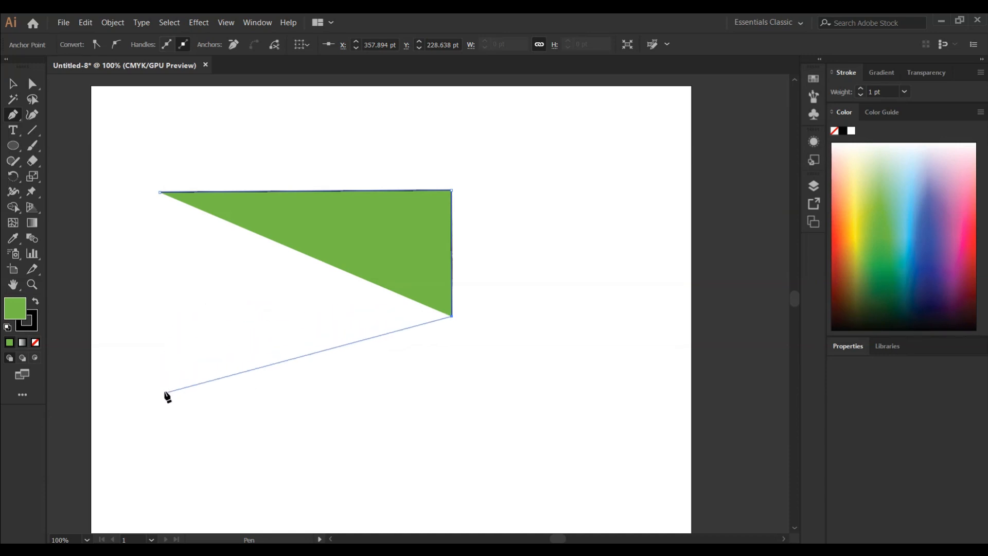
pyautogui.click(154, 310)
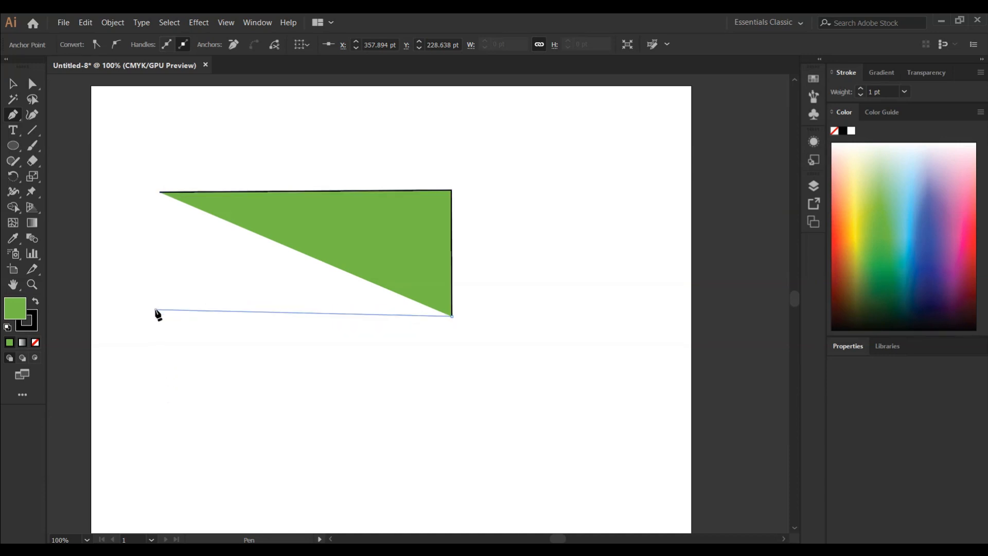
pyautogui.click(160, 192)
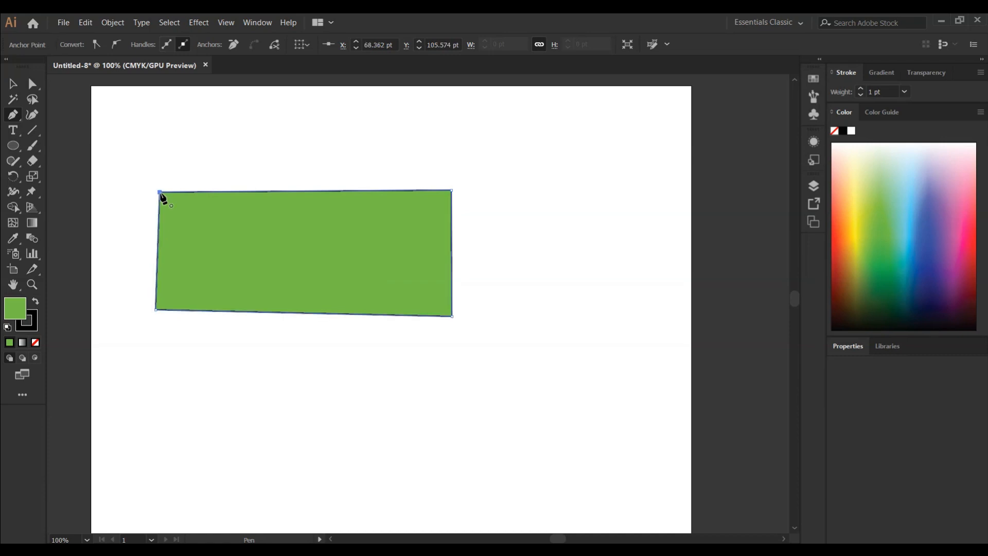
# - Undo all the Pen tool points of the four-sided shape
pyautogui.press('ctrl')
pyautogui.hotkey('ctrl', 'z')
pyautogui.hotkey('ctrl', 'z')
pyautogui.hotkey('ctrl', 'z')
pyautogui.hotkey('ctrl', 'z')
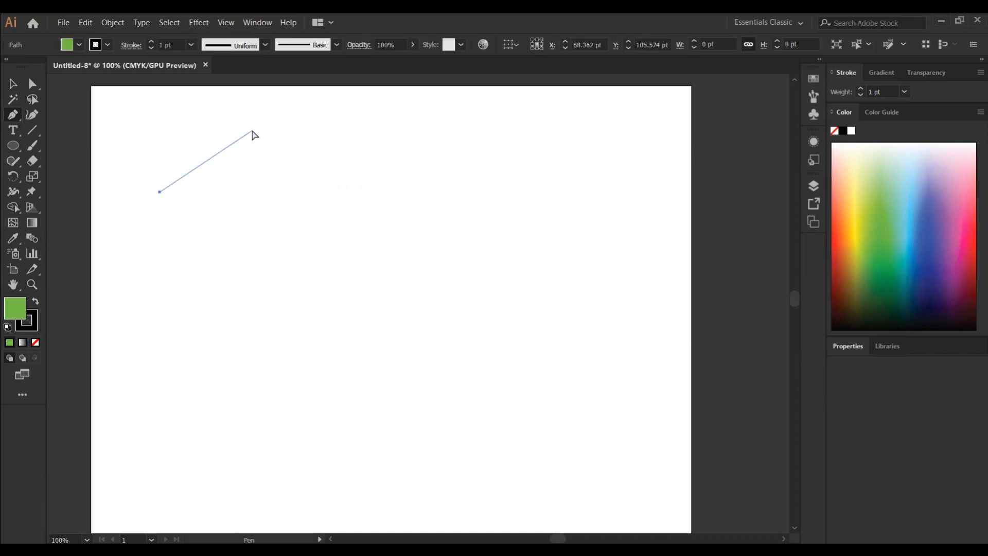
pyautogui.hotkey('ctrl', 'z')
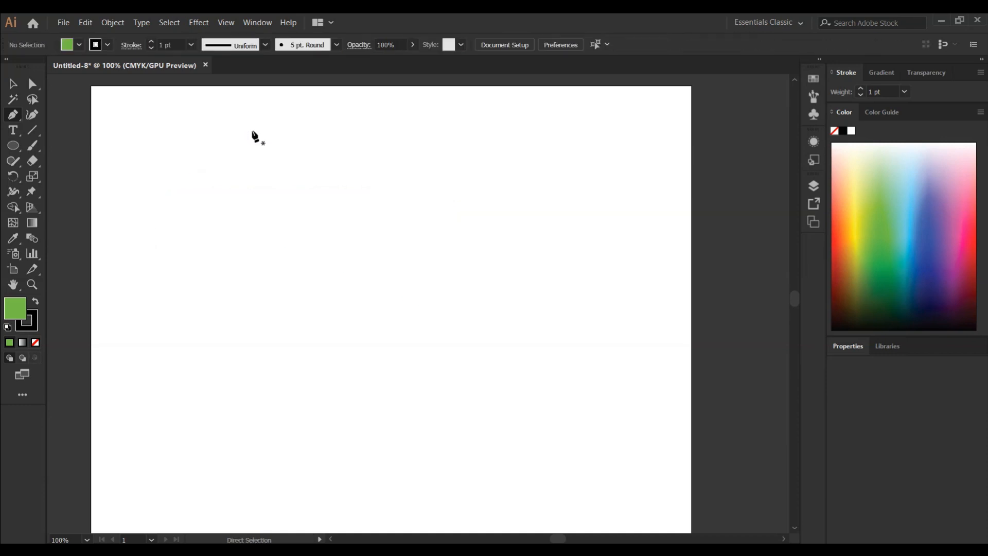
# - Create a single-line point text near the artboard's upper-left corner with the Type tool and fill it with a long run of random letters
pyautogui.click(20, 135)
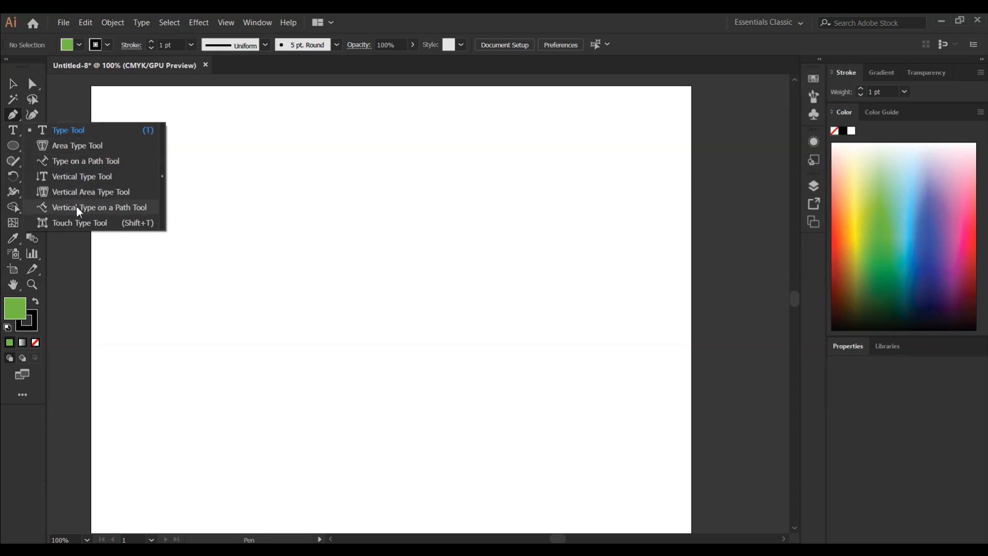
pyautogui.click(89, 132)
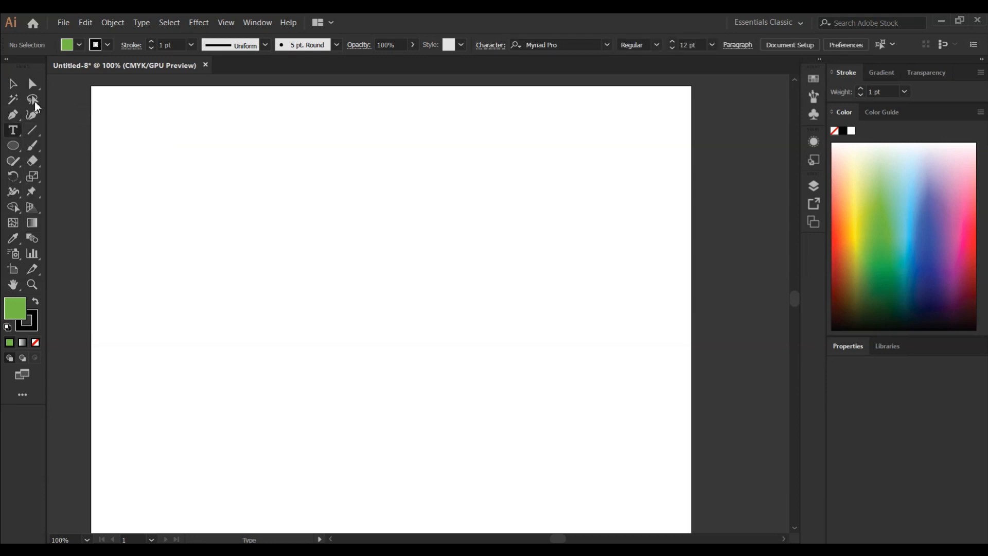
pyautogui.click(142, 173)
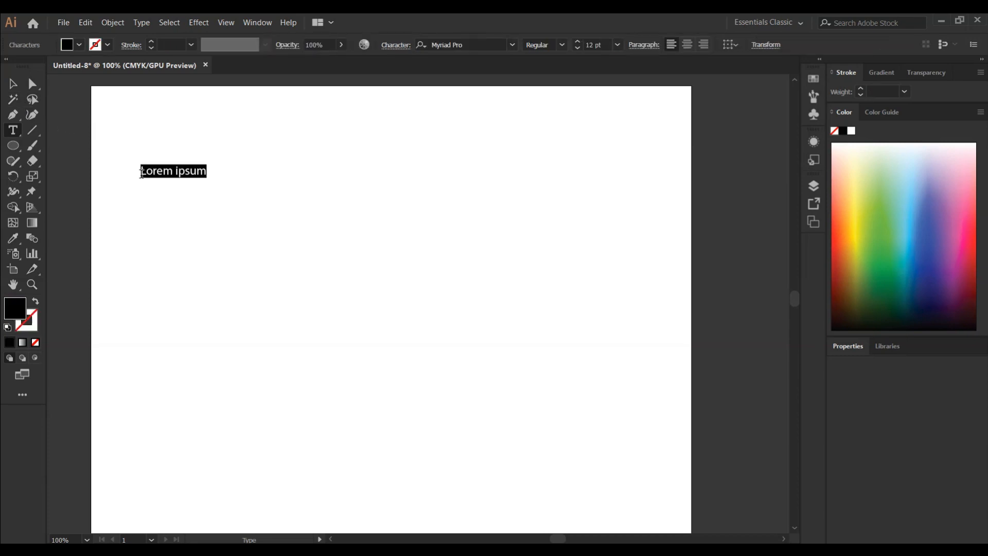
pyautogui.write('dfhgfjerghtjgfhrhgtfjttghj,tfghhgghghhjdfgjhdsfghgdsfghkjhdfghgfhgkdfhdsghgfhjghgfherhyyerytutrtytry')
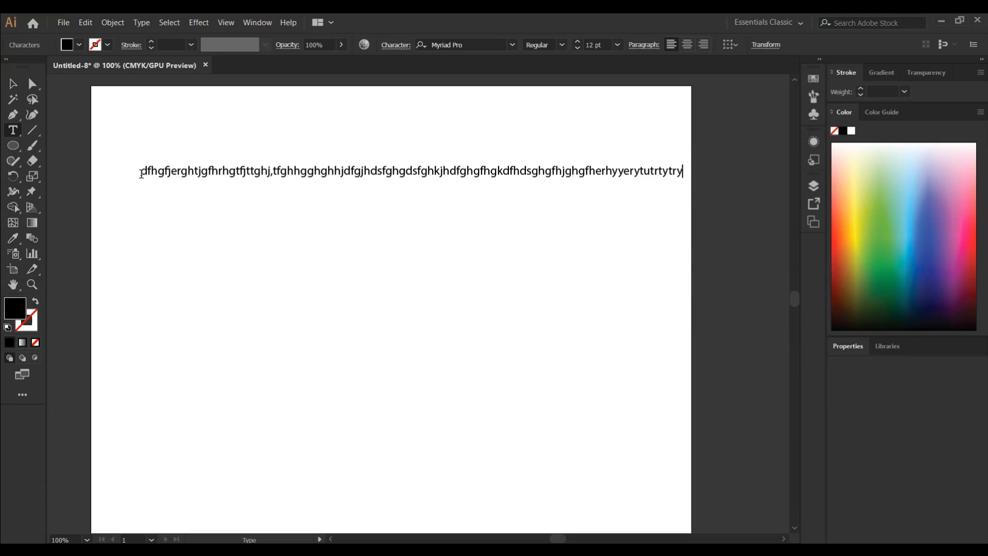
pyautogui.write('ewryhtyryhetrt')
# - Replace the random letters in the text line with "jave design"
pyautogui.press('BackSpace')
pyautogui.press('BackSpace')
pyautogui.press('BackSpace')
pyautogui.press('BackSpace')
pyautogui.press('BackSpace')
pyautogui.press('BackSpace')
pyautogui.press('BackSpace')
pyautogui.press('BackSpace')
pyautogui.press('BackSpace')
pyautogui.press('BackSpace')
pyautogui.press('BackSpace')
pyautogui.press('BackSpace')
pyautogui.press('BackSpace')
pyautogui.press('BackSpace')
pyautogui.press('BackSpace')
pyautogui.press('BackSpace')
pyautogui.press('BackSpace')
pyautogui.press('BackSpace')
pyautogui.press('BackSpace')
pyautogui.press('BackSpace')
pyautogui.press('BackSpace')
pyautogui.press('BackSpace')
pyautogui.press('BackSpace')
pyautogui.press('BackSpace')
pyautogui.press('BackSpace')
pyautogui.press('BackSpace')
pyautogui.press('BackSpace')
pyautogui.press('BackSpace')
pyautogui.press('BackSpace')
pyautogui.press('BackSpace')
pyautogui.press('BackSpace')
pyautogui.press('BackSpace')
pyautogui.press('BackSpace')
pyautogui.press('BackSpace')
pyautogui.press('BackSpace')
pyautogui.press('BackSpace')
pyautogui.press('BackSpace')
pyautogui.press('BackSpace')
pyautogui.press('BackSpace')
pyautogui.press('BackSpace')
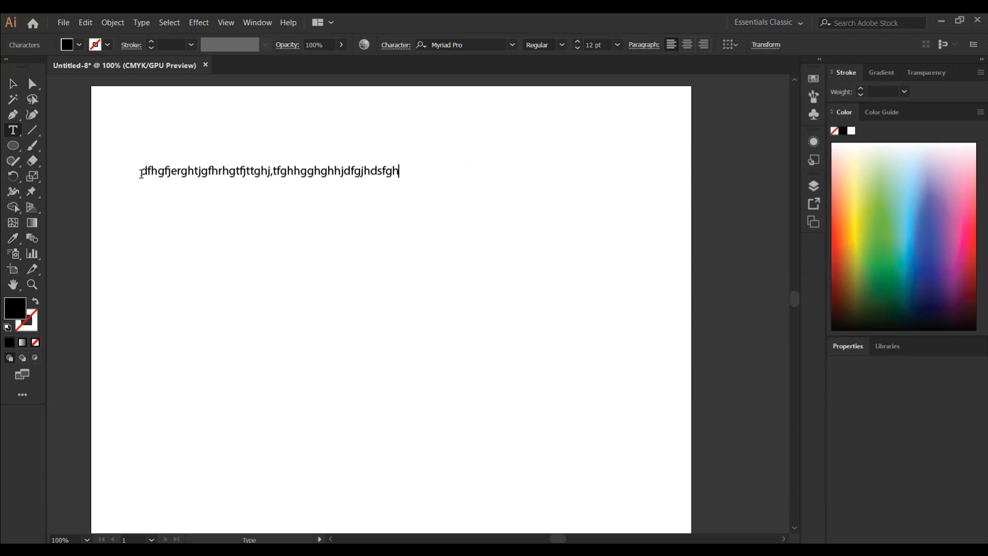
pyautogui.press('BackSpace')
pyautogui.press('BackSpace')
pyautogui.press('BackSpace')
pyautogui.press('BackSpace')
pyautogui.press('BackSpace')
pyautogui.press('BackSpace')
pyautogui.press('BackSpace')
pyautogui.press('BackSpace')
pyautogui.press('BackSpace')
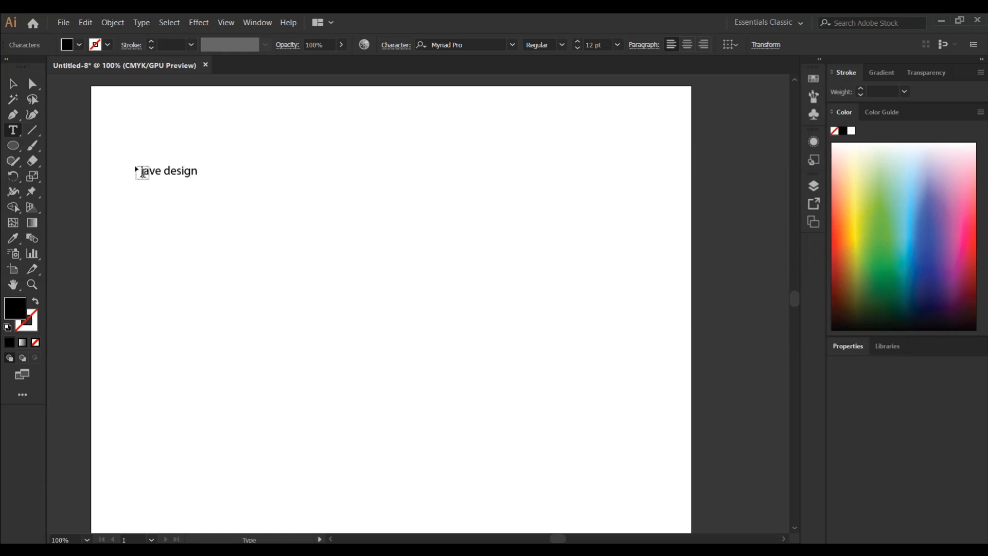
# - Scale the "jave design" text up to about 44 pt
pyautogui.click(7, 86)
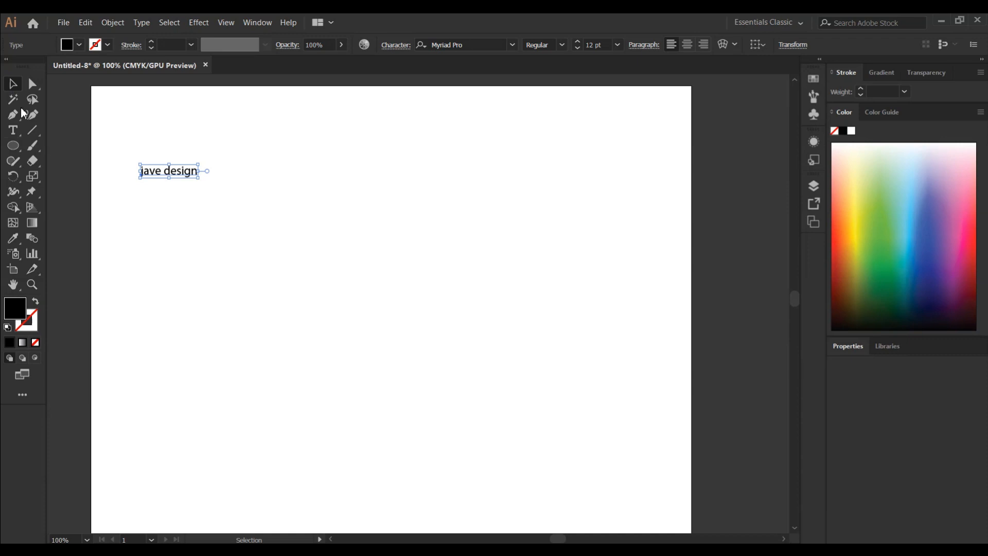
pyautogui.moveTo(169, 165); pyautogui.dragTo(179, 132)
pyautogui.moveTo(198, 173); pyautogui.dragTo(291, 165)
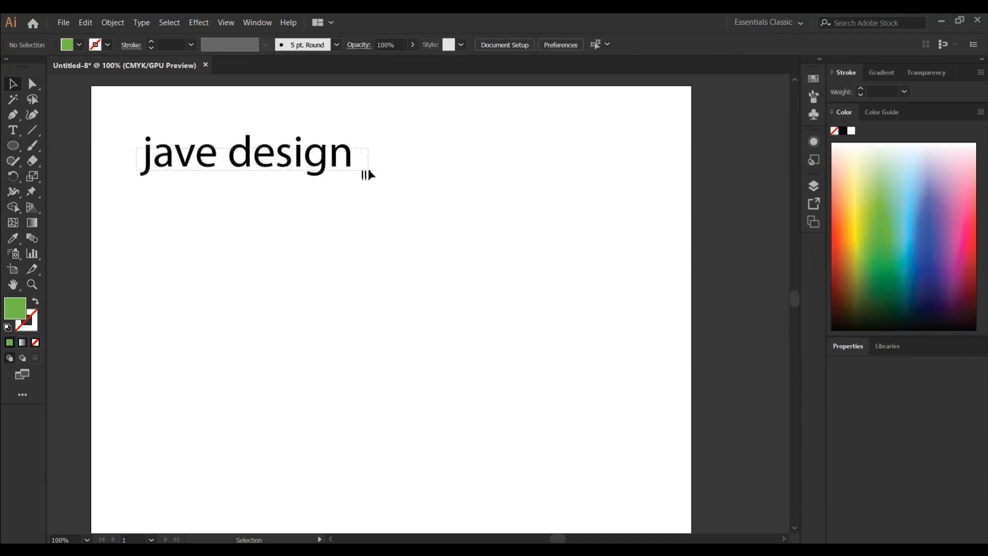
# - Recolour the "jave design" text light blue and deselect it
pyautogui.hotkey('ctrl', 'a')
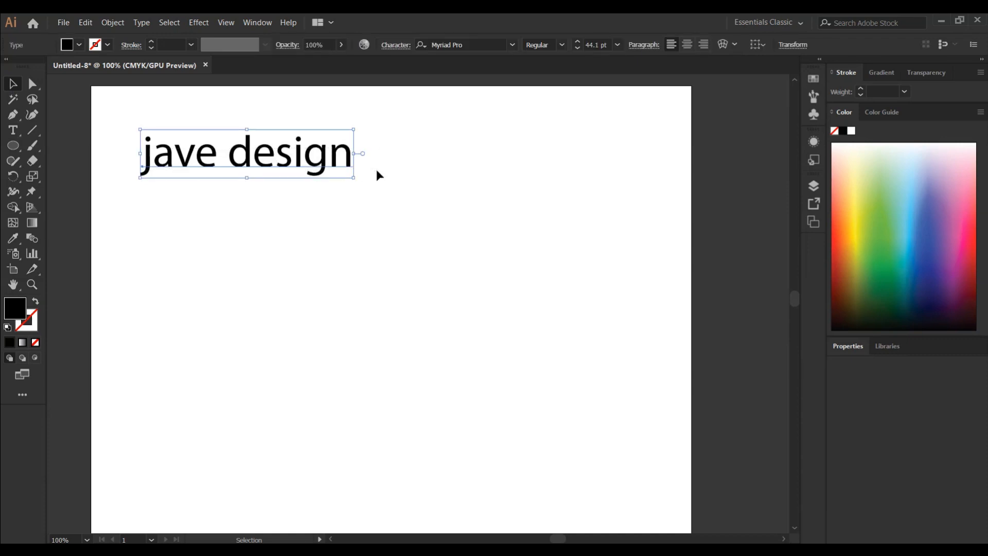
pyautogui.click(888, 216)
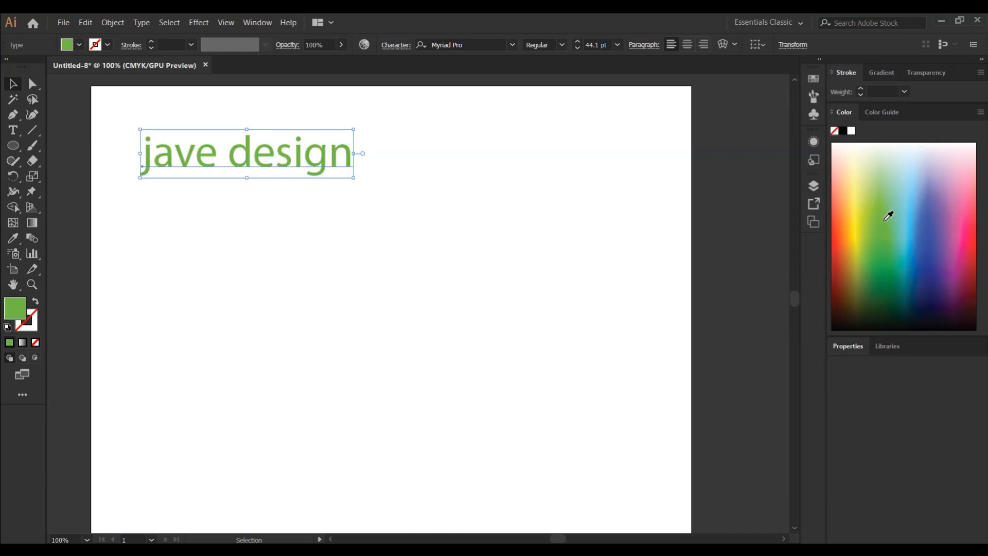
pyautogui.click(914, 190)
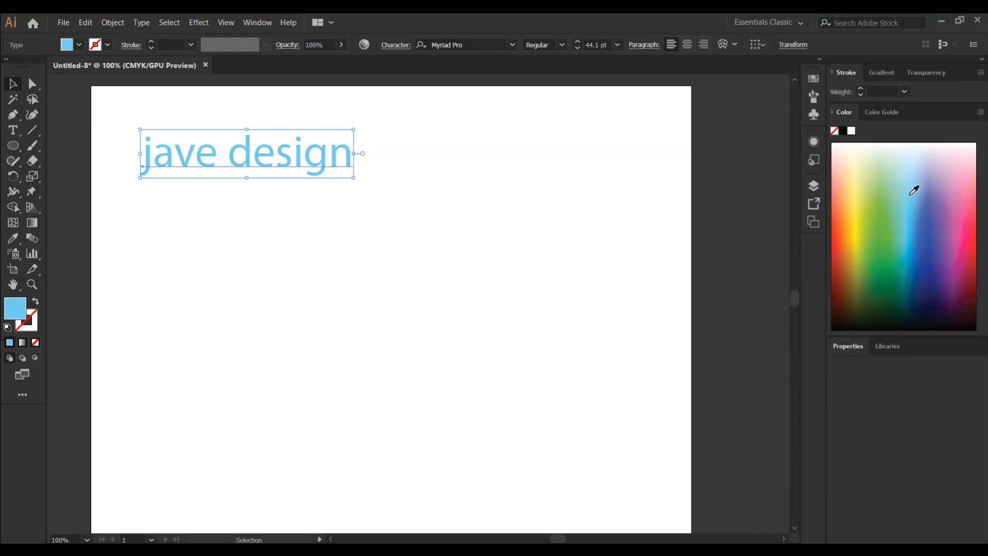
pyautogui.click(170, 188)
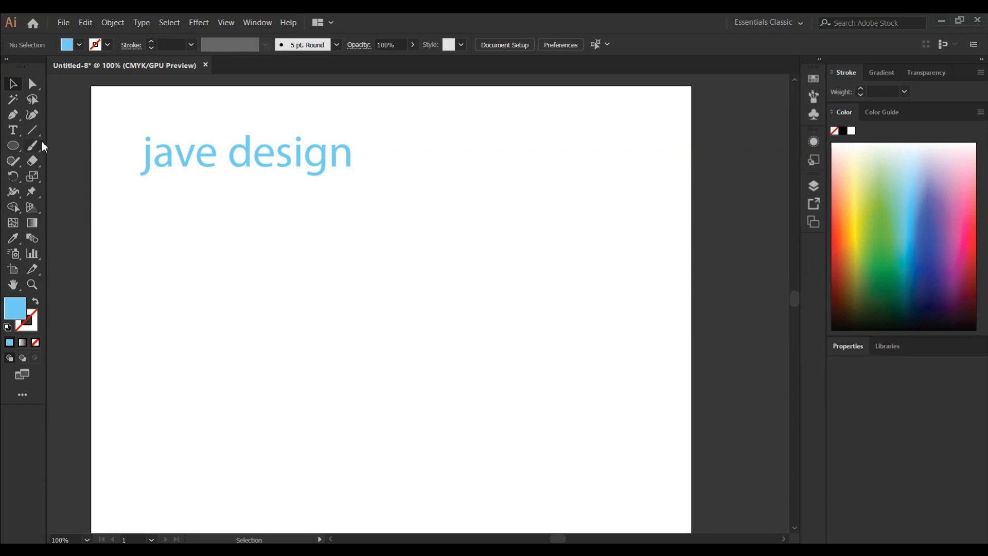
# - Create a large area text box below the "jave design" heading, spanning most of the artboard, and fill it with random letters until they wrap
pyautogui.click(19, 133)
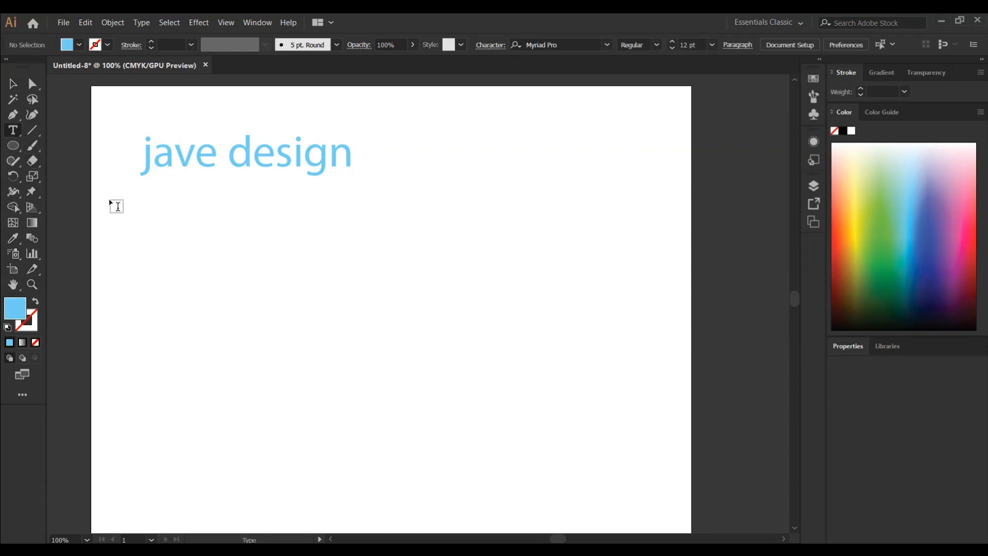
pyautogui.click(133, 206)
pyautogui.moveTo(135, 221); pyautogui.dragTo(646, 513)
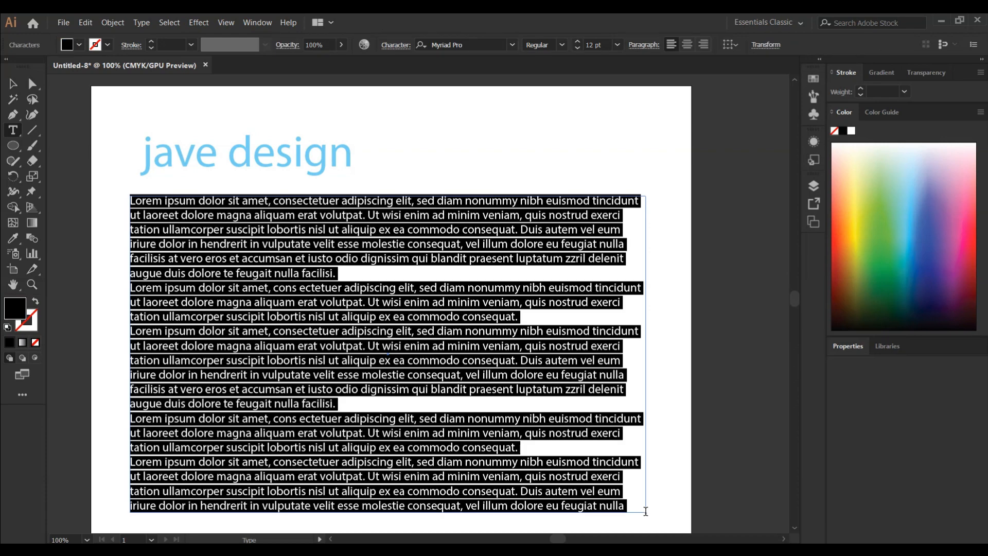
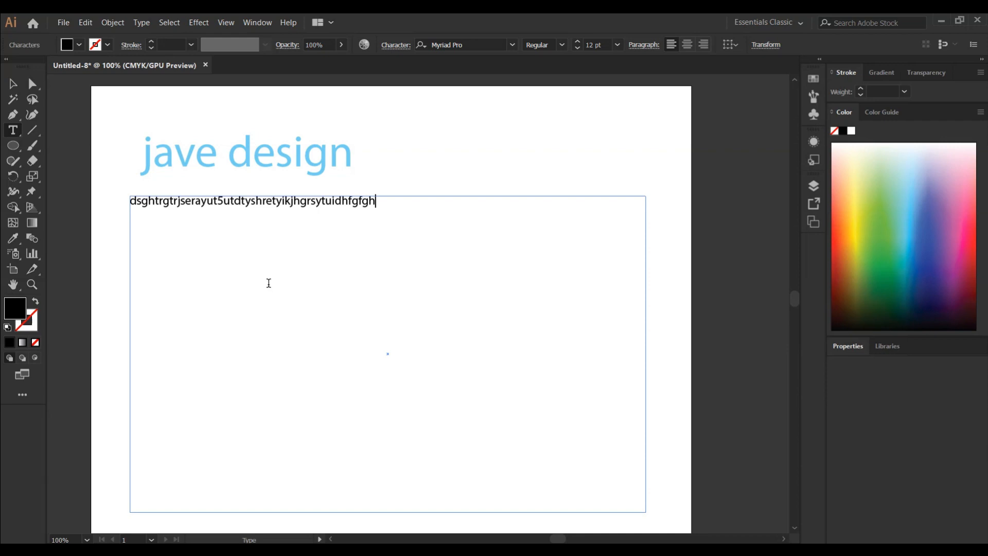
pyautogui.write('dfhyyhertuhjtryghyhyhtr')
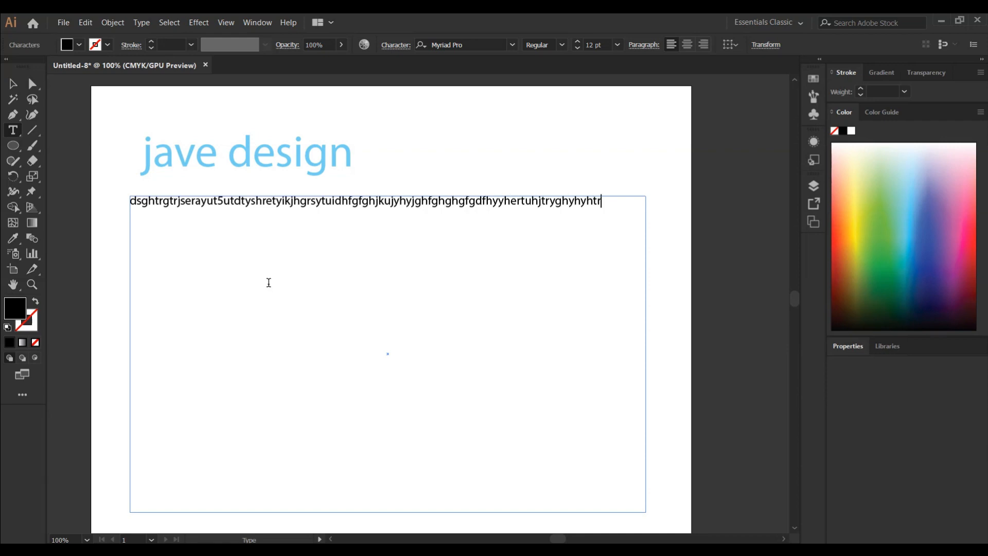
pyautogui.write('hjyhhjeryhthtjhhth')
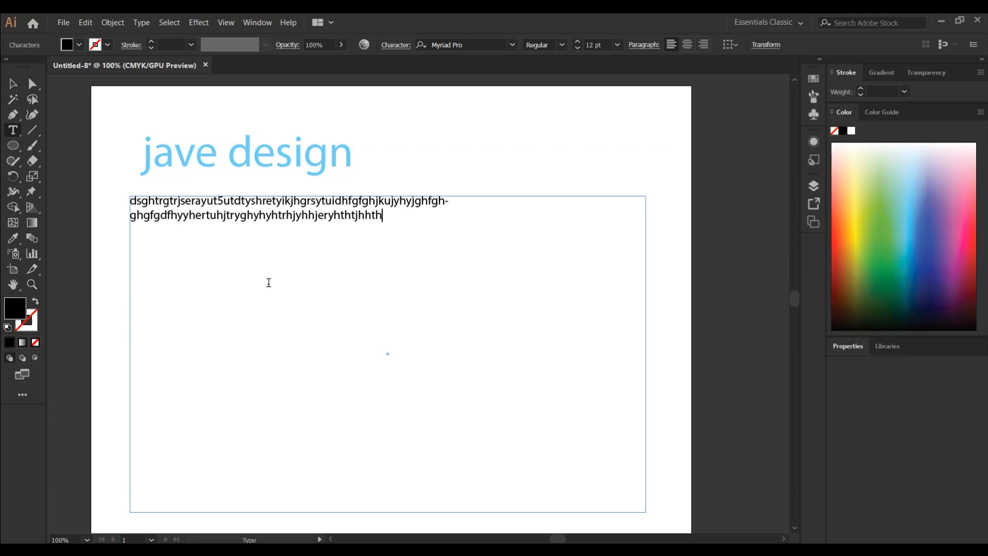
# - Extend the random letters in the area text box onto a third line and undo the whole text box
pyautogui.write('yjtthjhherthyytry')
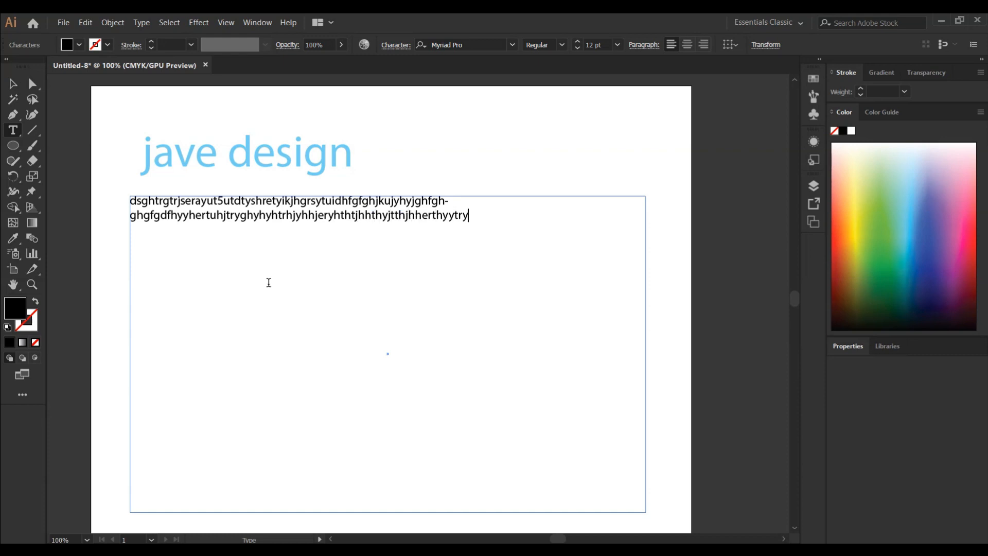
pyautogui.write('trueryhtryuhertytruje')
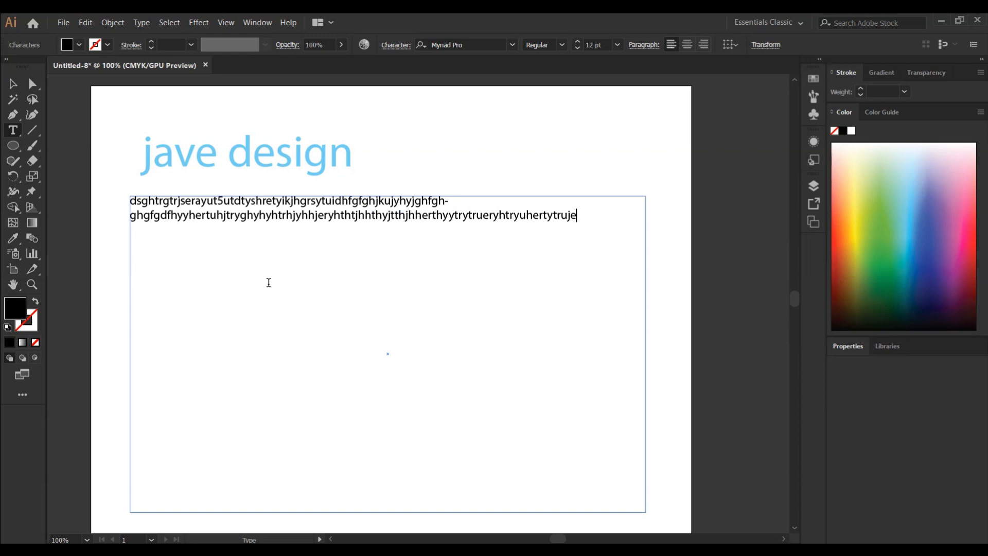
pyautogui.write('ytrujetytruerytryeryhtryh')
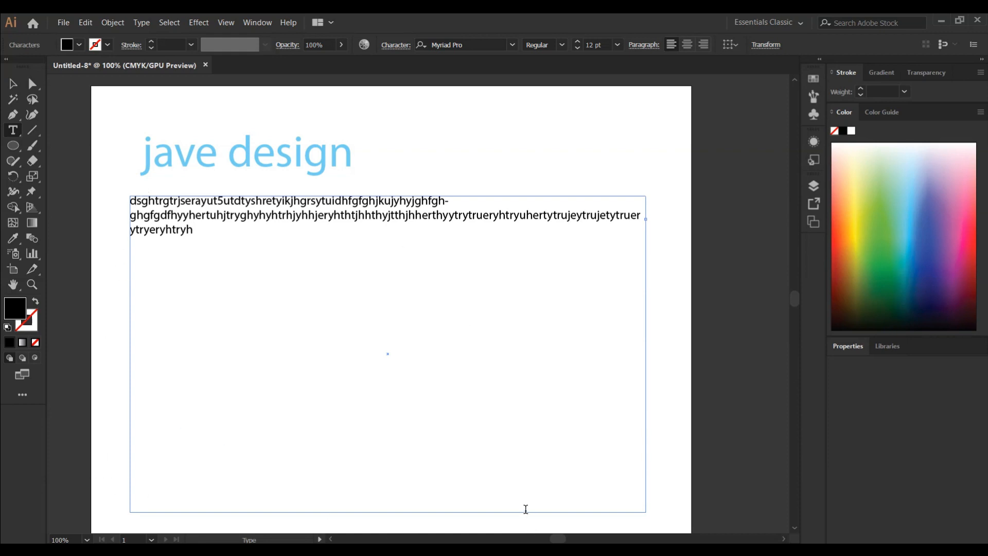
pyautogui.hotkey('ctrl', 'z')
pyautogui.hotkey('ctrl', 'z')
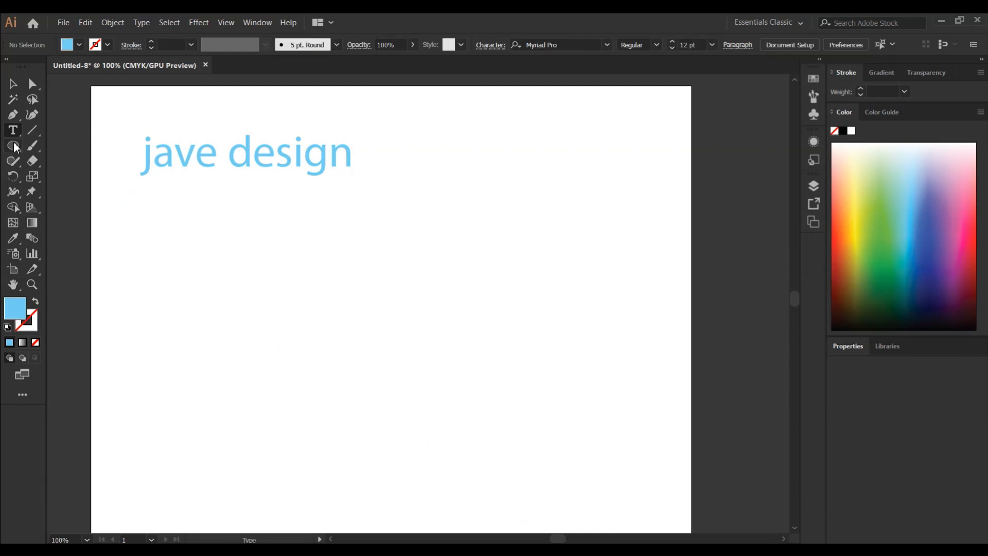
# - Draw an ellipse about 235 by 230 pt below the "jave design" heading and fill it light green
pyautogui.moveTo(18, 132); pyautogui.dragTo(51, 144)
pyautogui.click(11, 146)
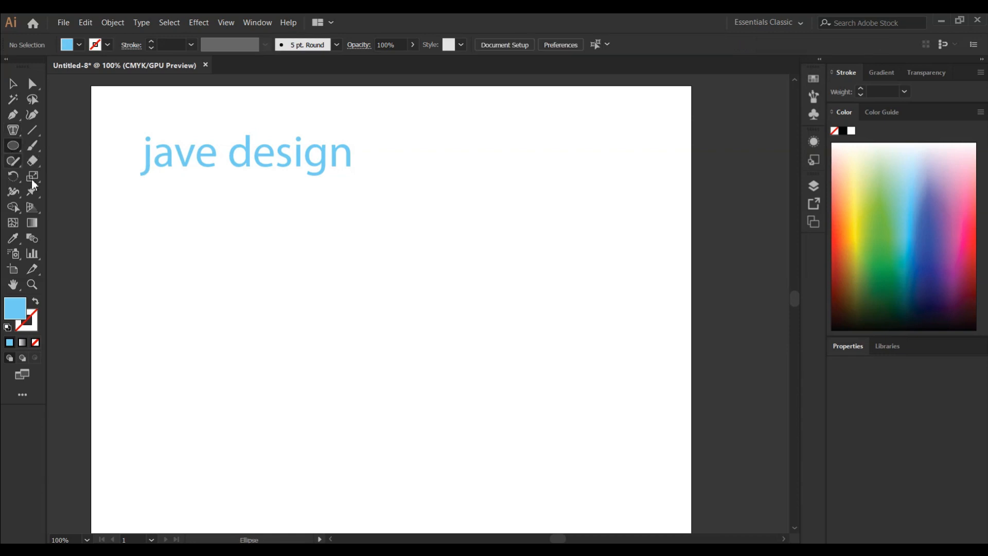
pyautogui.moveTo(230, 271); pyautogui.dragTo(467, 501)
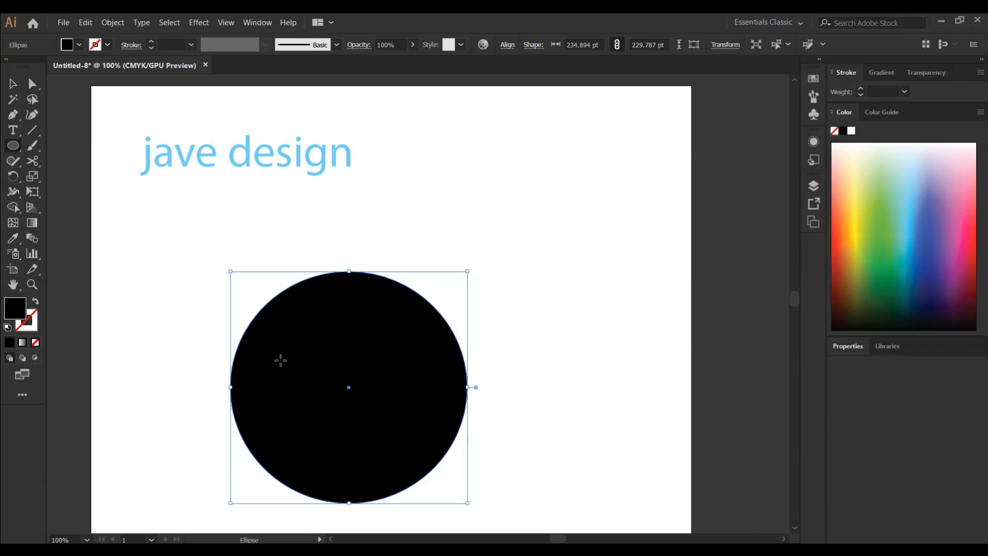
pyautogui.click(912, 149)
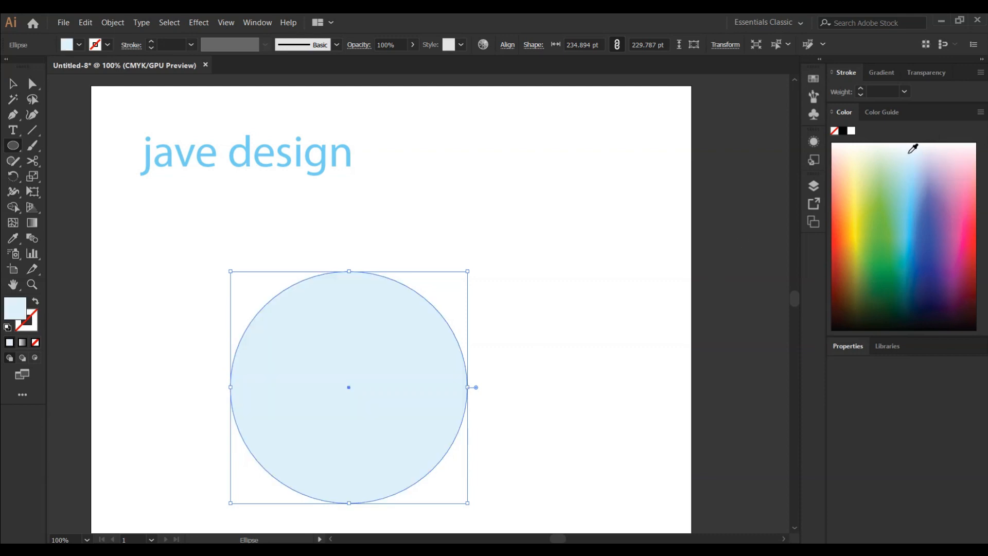
pyautogui.click(887, 170)
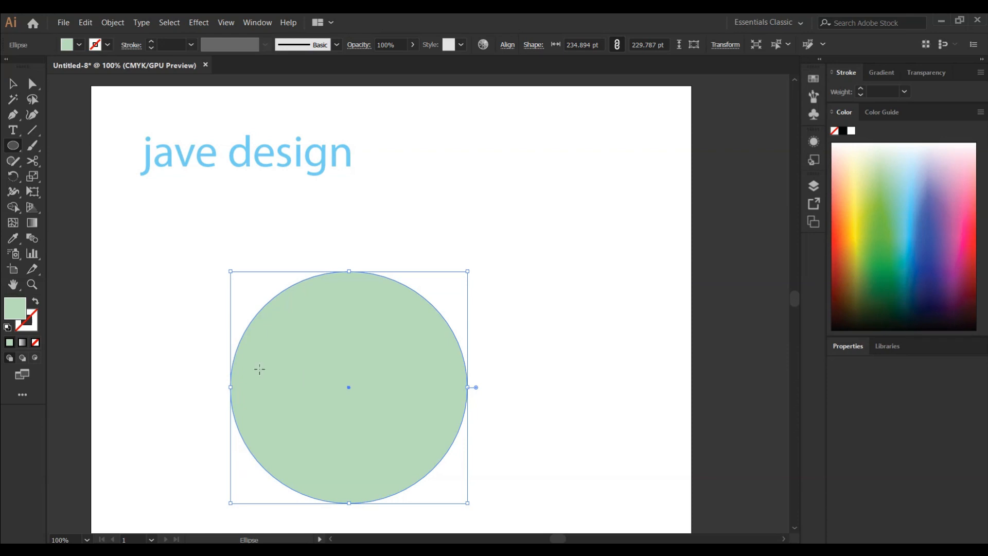
# - Turn the green ellipse into an area type container and replace its placeholder text with about four lines of random letters
pyautogui.click(13, 130)
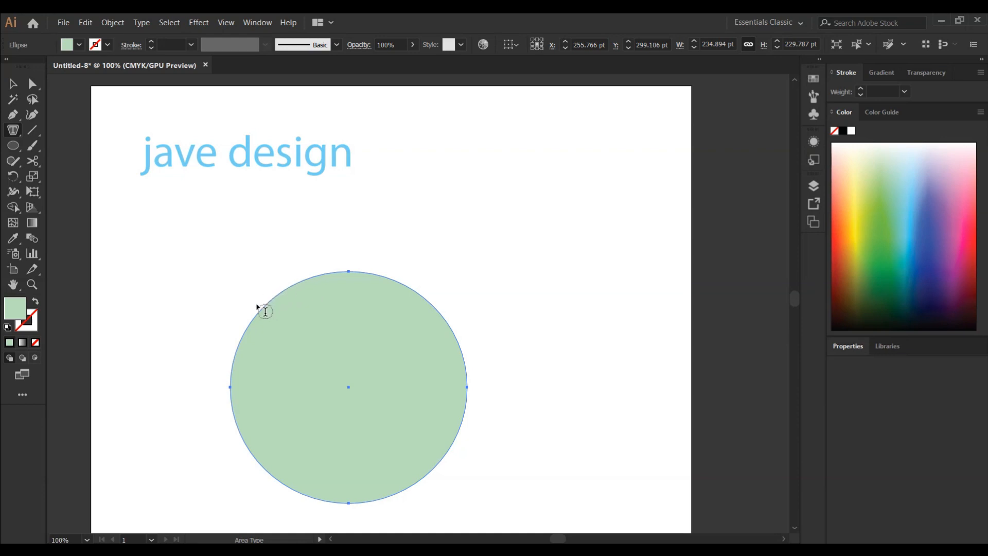
pyautogui.click(248, 326)
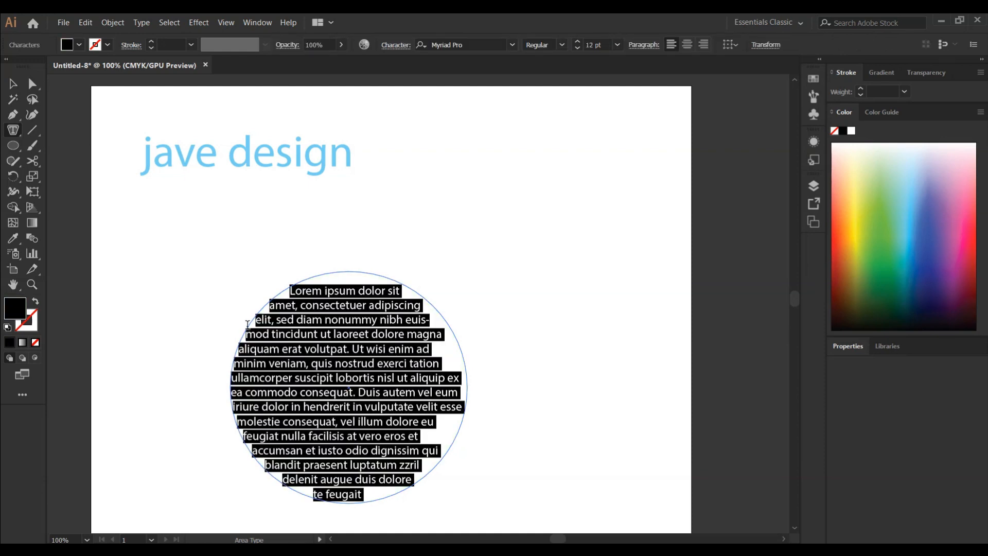
pyautogui.write('dgdfdfg')
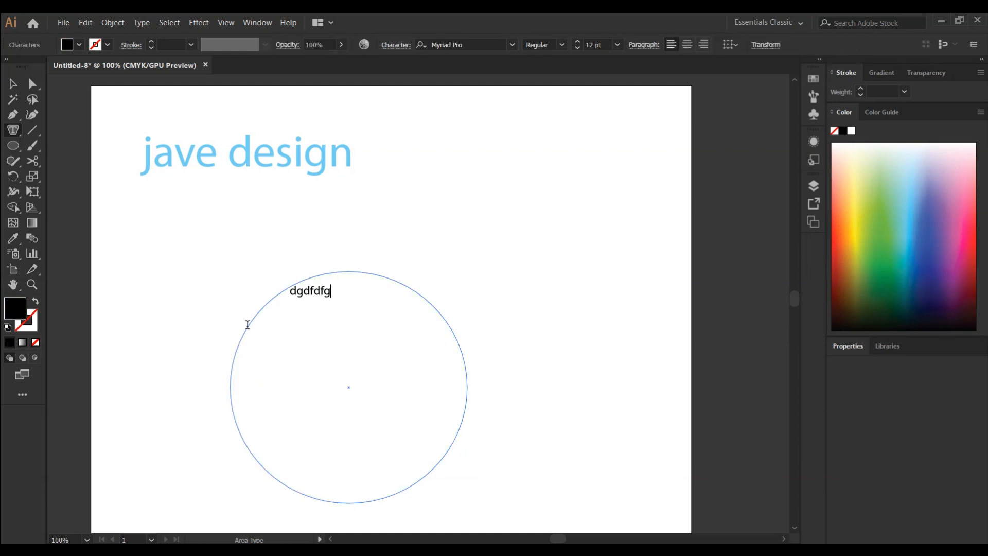
pyautogui.write('dfhbdfghbnhdggdfngfndgzh')
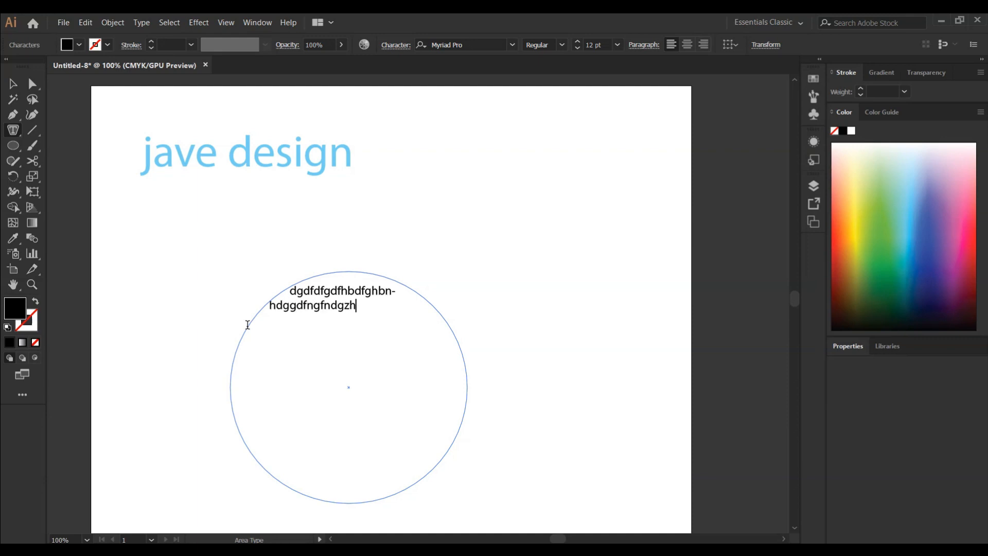
pyautogui.write('gjnhhhgfjnerhgng')
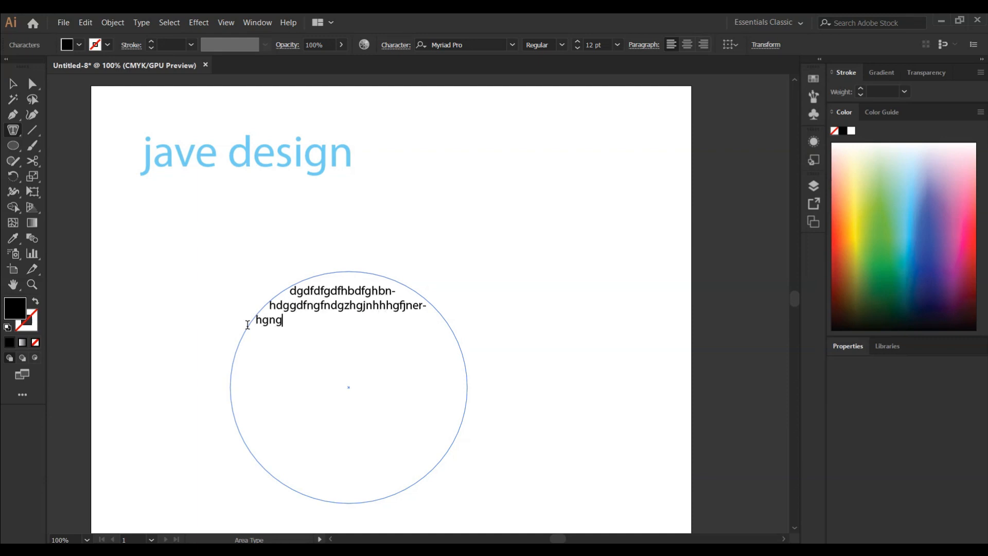
pyautogui.write('nfhjngfmnhmhjkyu')
pyautogui.write('ktjujdjhjdthjfj')
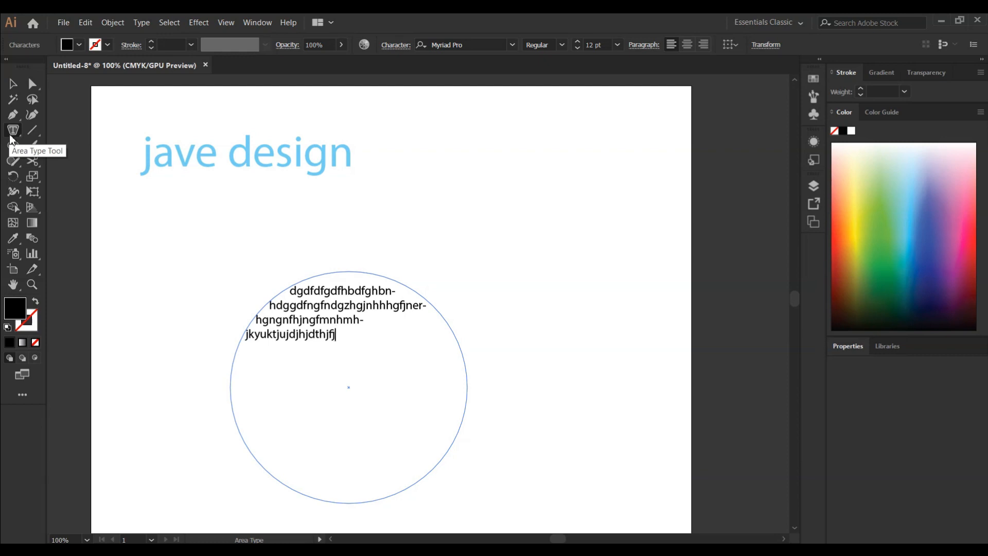
# - Undo the text inside the ellipse and the ellipse itself, leaving only the "jave design" heading
pyautogui.hotkey('ctrl', 'z')
pyautogui.hotkey('ctrl', 'z')
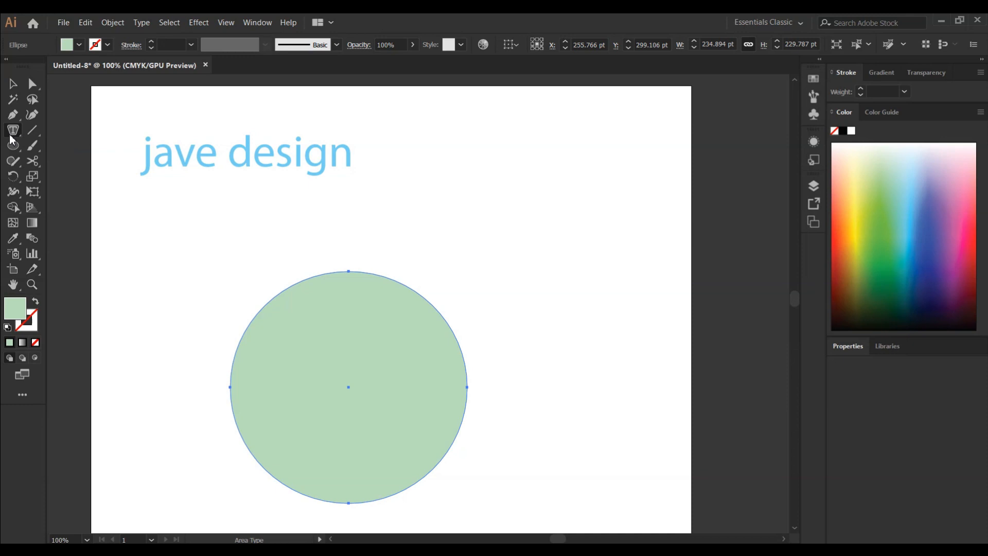
pyautogui.click(14, 133)
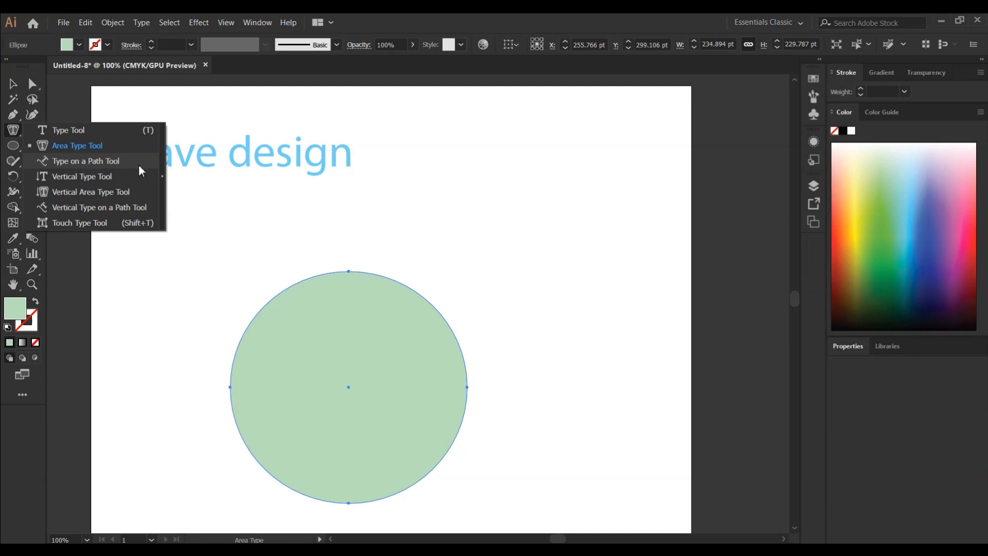
pyautogui.press('v')
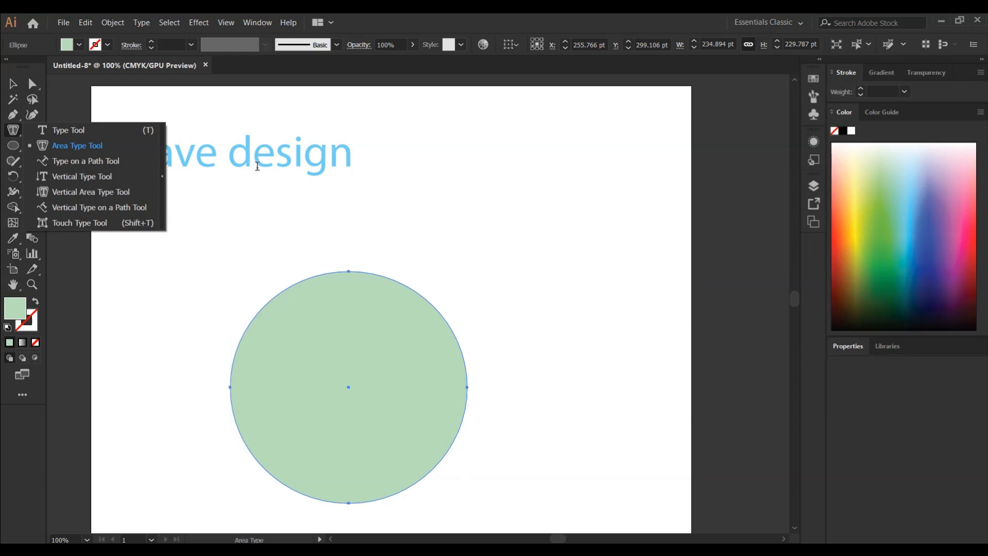
pyautogui.click(15, 86)
pyautogui.hotkey('ctrl', 'z')
pyautogui.hotkey('ctrl', 'z')
pyautogui.hotkey('ctrl', 'z')
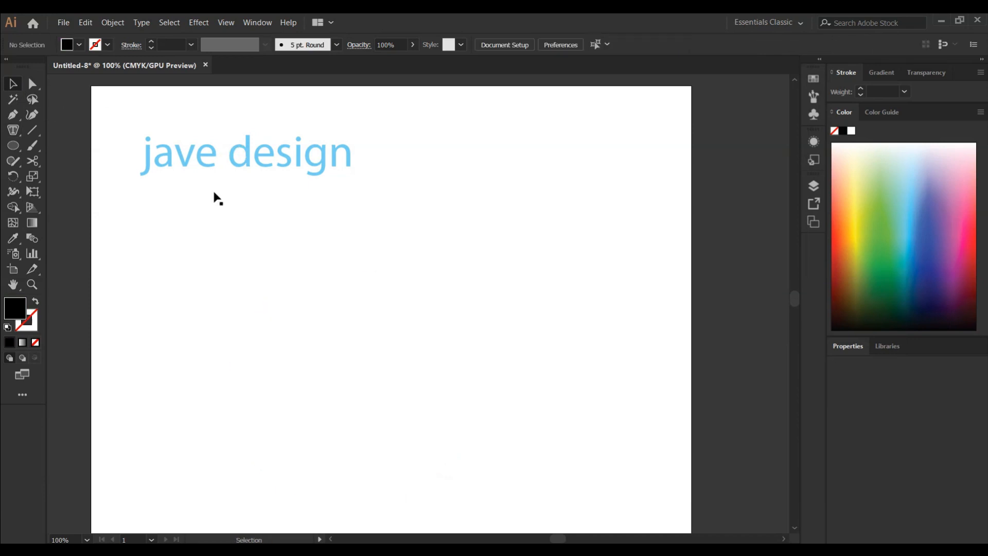
pyautogui.hotkey('ctrl', 'z')
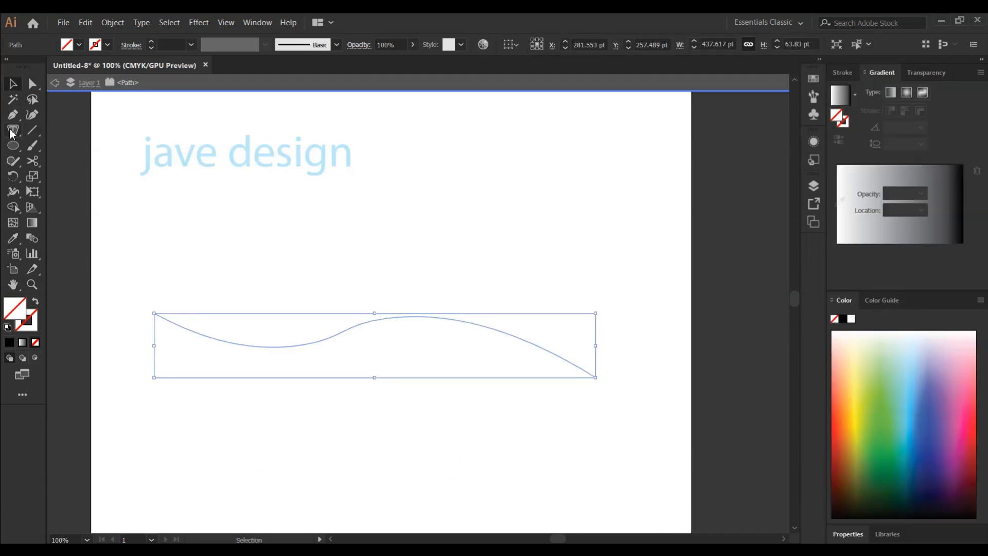
# - Apply Type on a Path to the wavy curve and replace its placeholder text with random letters running to the curve's end
pyautogui.click(12, 133)
pyautogui.click(58, 161)
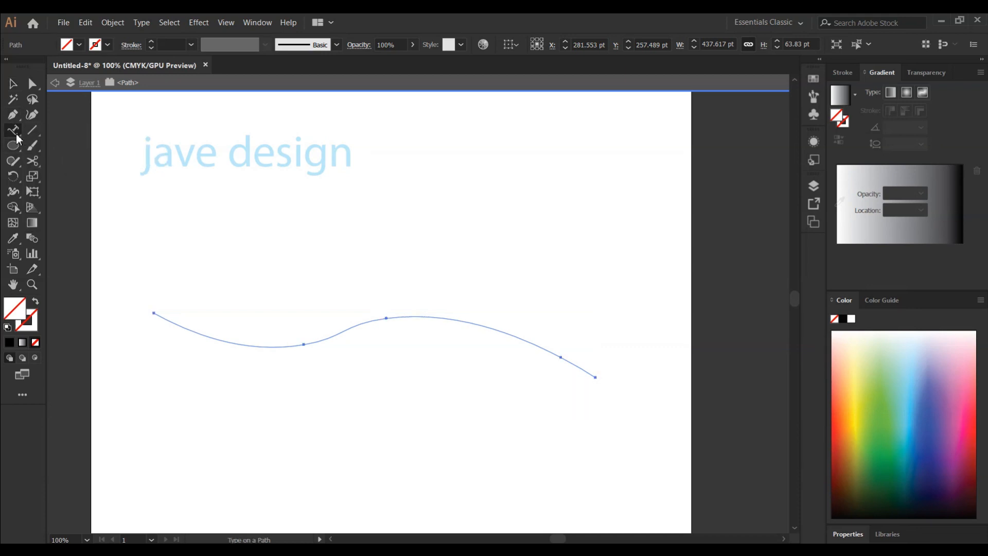
pyautogui.click(161, 315)
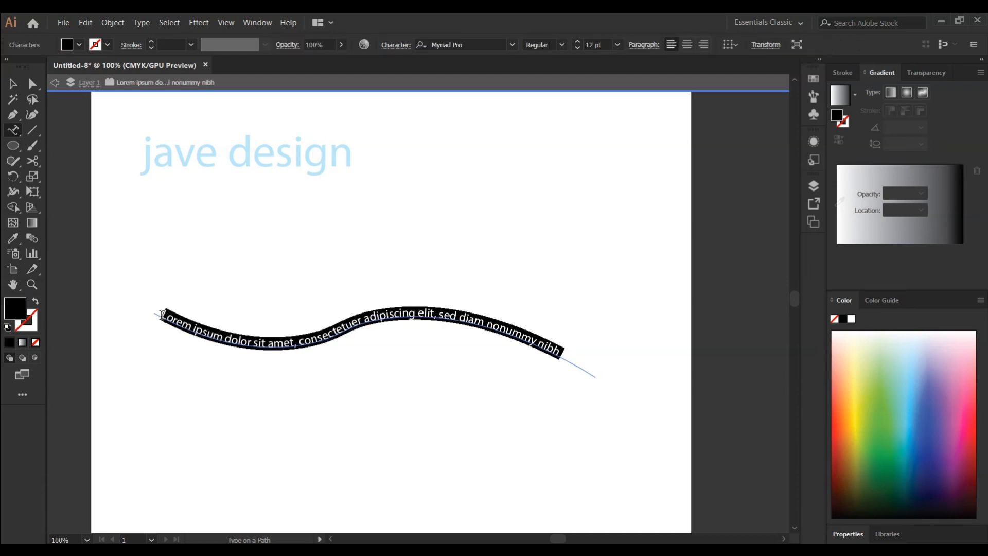
pyautogui.write('ddfghgfjgzhxjuhjthjyuiktyuyuoktuiuhjjgfhkughikljkkhgjhl;ghkjklkghkhjvlviytuyjkilktuyuiyuuuhtrte')
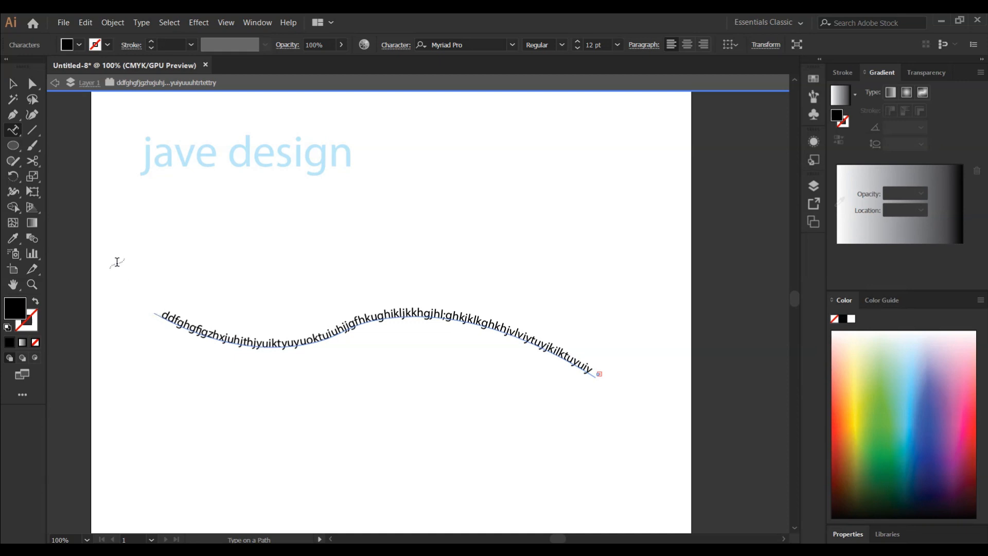
# - Undo the text on the wavy path and the drawing of the path itself
pyautogui.hotkey('ctrl', 'z')
pyautogui.hotkey('ctrl', 'z')
pyautogui.hotkey('ctrl', 'z')
pyautogui.hotkey('ctrl', 'z')
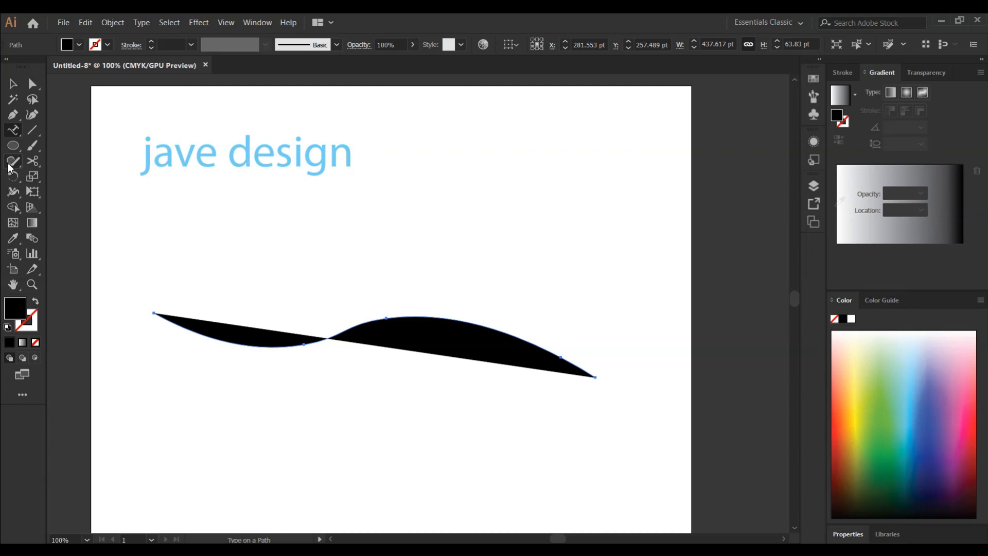
pyautogui.hotkey('ctrl', 'shift', 'a')
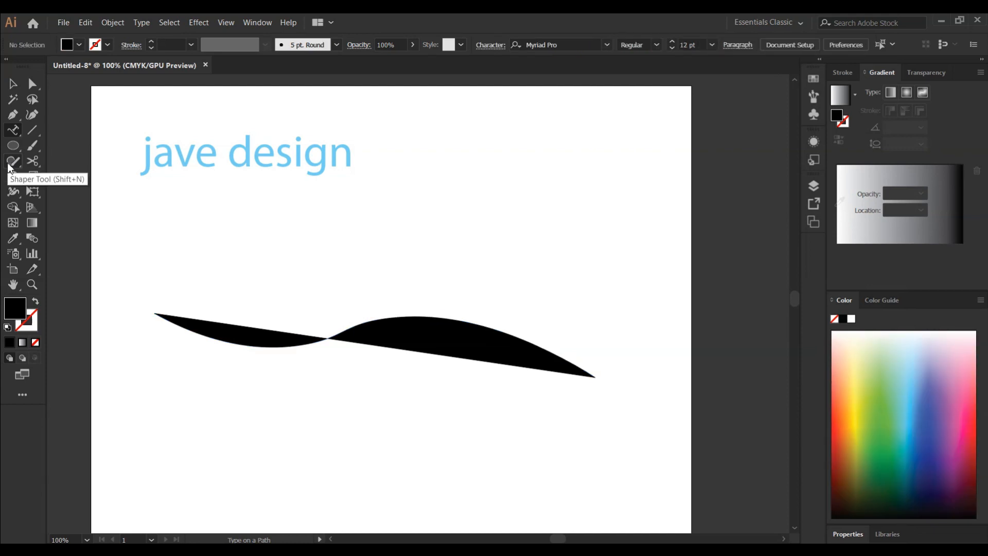
pyautogui.hotkey('ctrl', 'z')
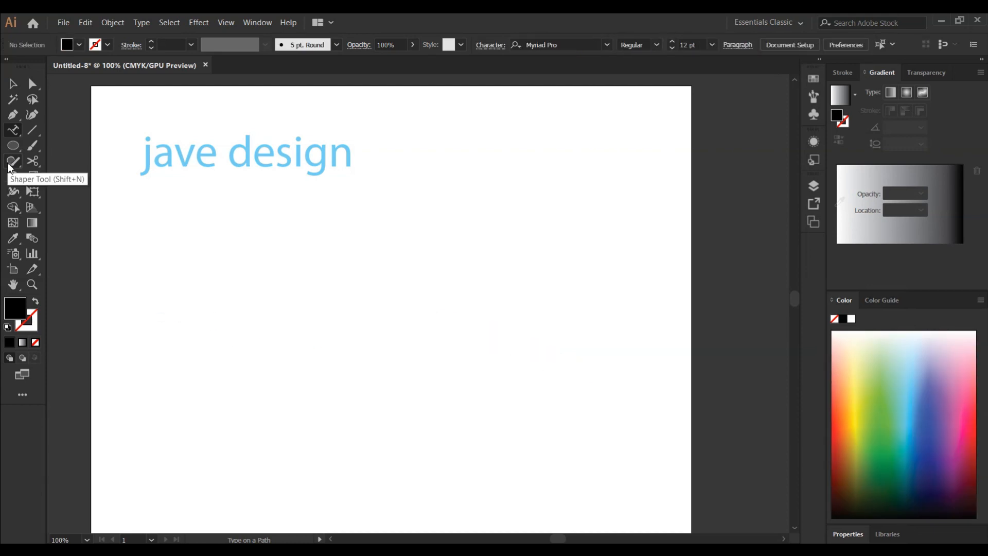
# - Draw a tall rectangle about 80 by 262 pt below the "jave design" heading and fill it white
pyautogui.click(15, 129)
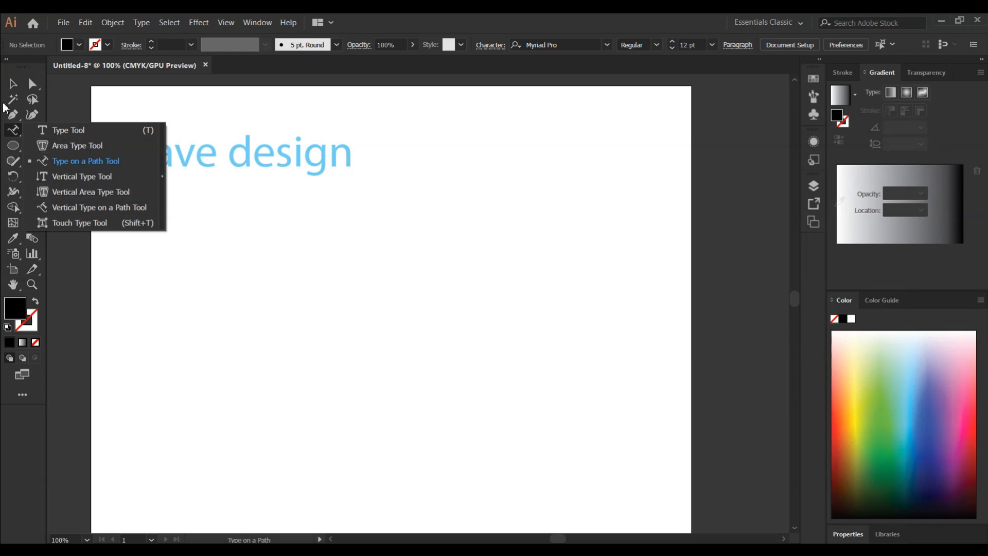
pyautogui.click(11, 83)
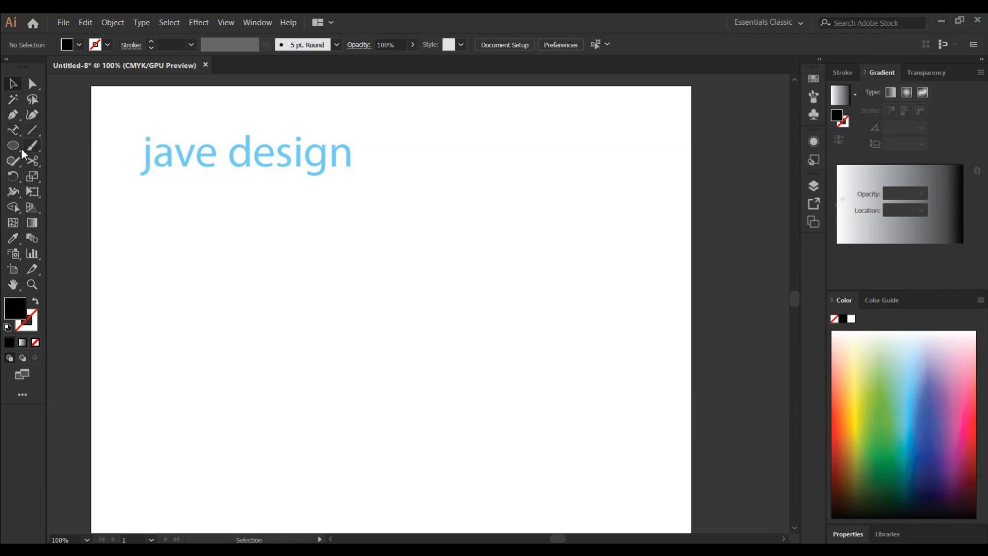
pyautogui.moveTo(16, 150); pyautogui.dragTo(44, 146)
pyautogui.moveTo(307, 244); pyautogui.dragTo(387, 507)
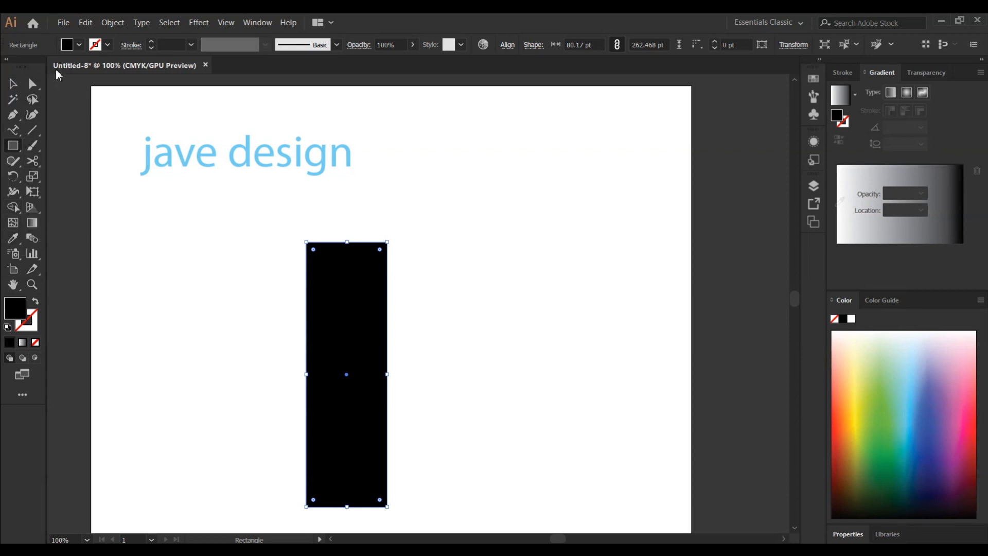
pyautogui.click(79, 45)
pyautogui.click(24, 65)
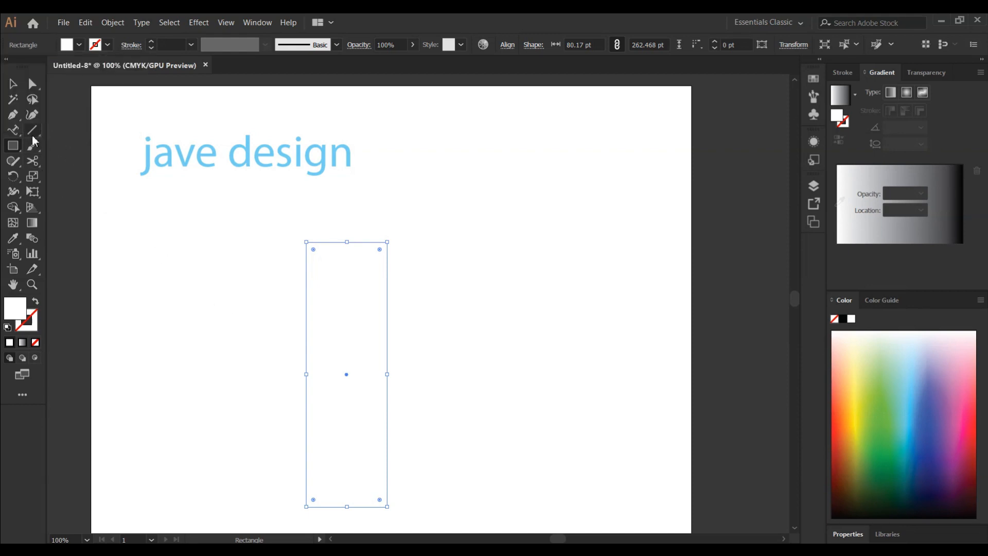
# - Turn the tall rectangle into a Vertical Type container and replace its placeholder text with three columns of random letters
pyautogui.moveTo(18, 130); pyautogui.dragTo(62, 173)
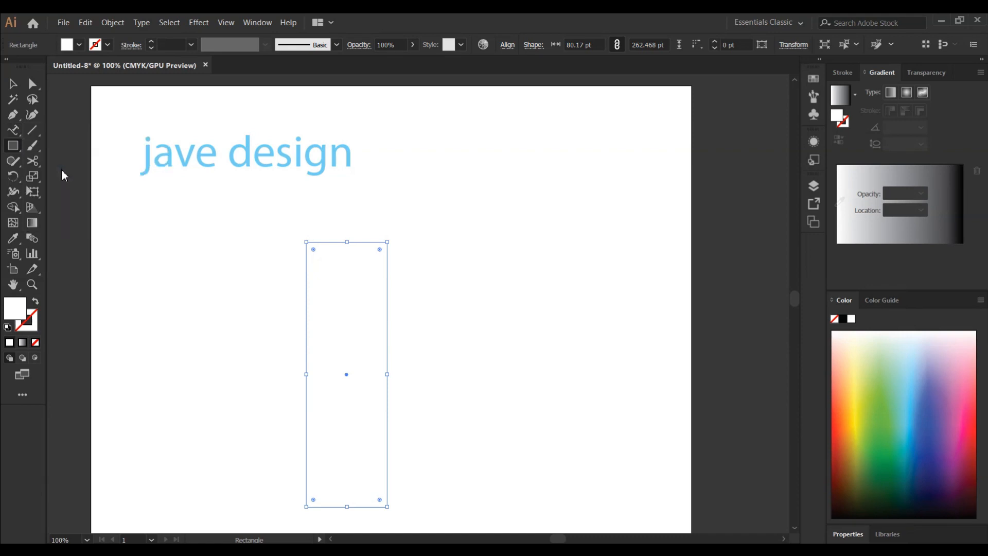
pyautogui.click(309, 257)
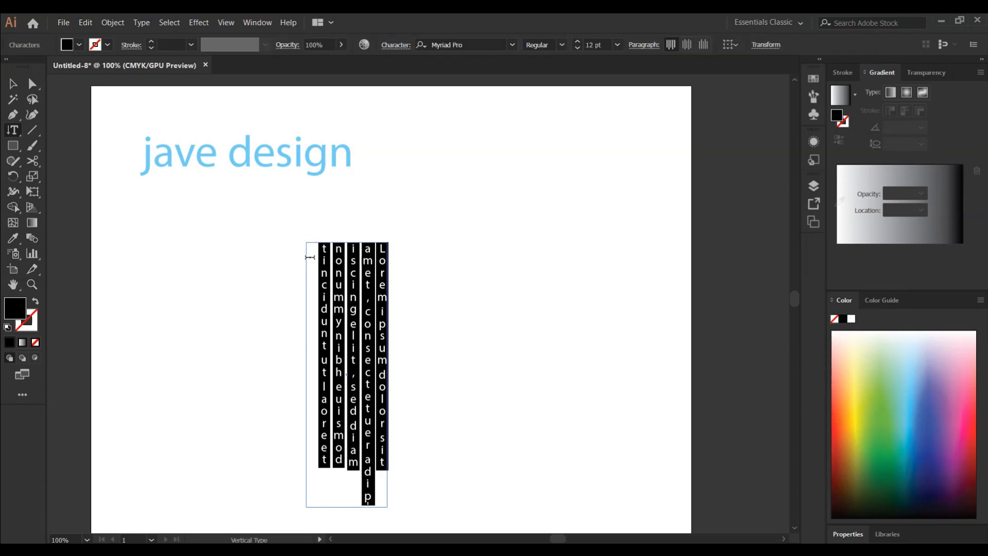
pyautogui.write('fgergergerrgergtrq')
pyautogui.write('g htrgergggher')
pyautogui.write('gt gergergewtftq')
pyautogui.write('ertger')
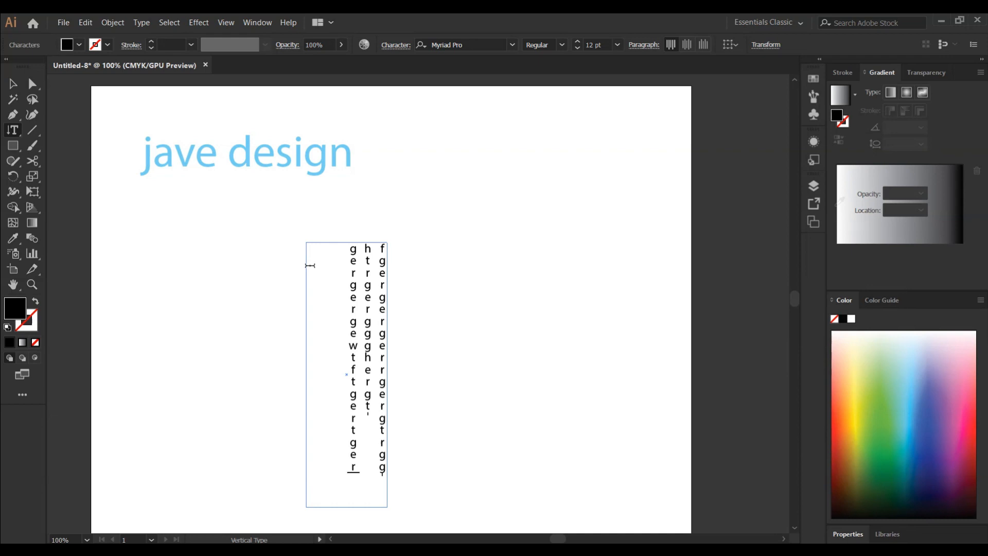
# - Undo the vertical text and the tall rectangle that holds it
pyautogui.hotkey('ctrl', 'a')
pyautogui.hotkey('ctrl', 'z')
pyautogui.hotkey('ctrl', 'z')
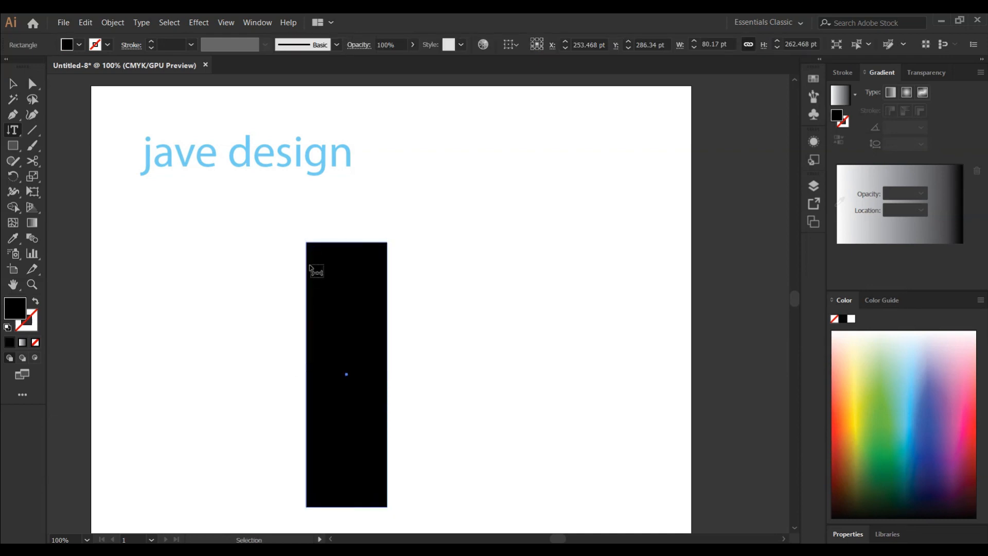
pyautogui.hotkey('ctrl', 'z')
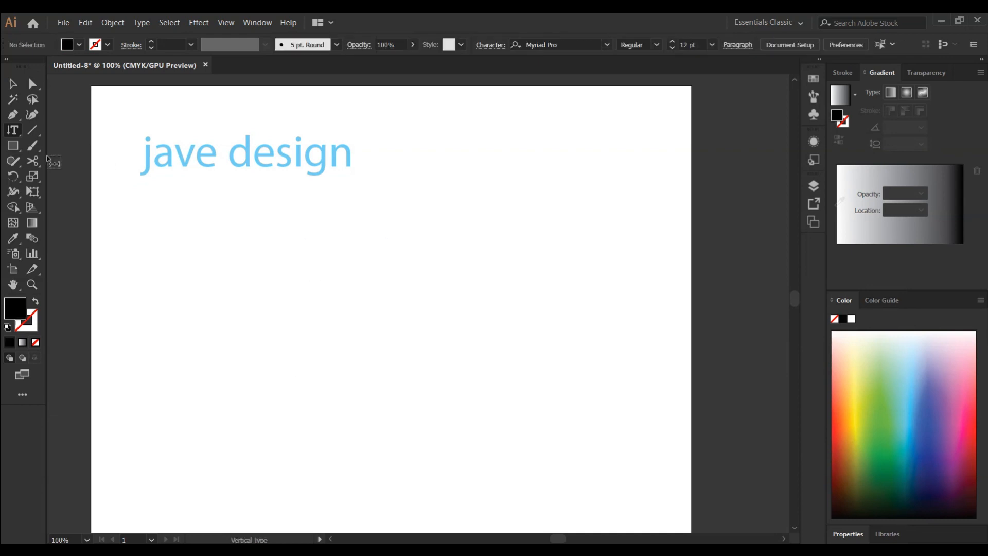
# - Draw a tall rectangle about 118 by 281 pt below the "jave design" heading and fill it yellow
pyautogui.click(19, 133)
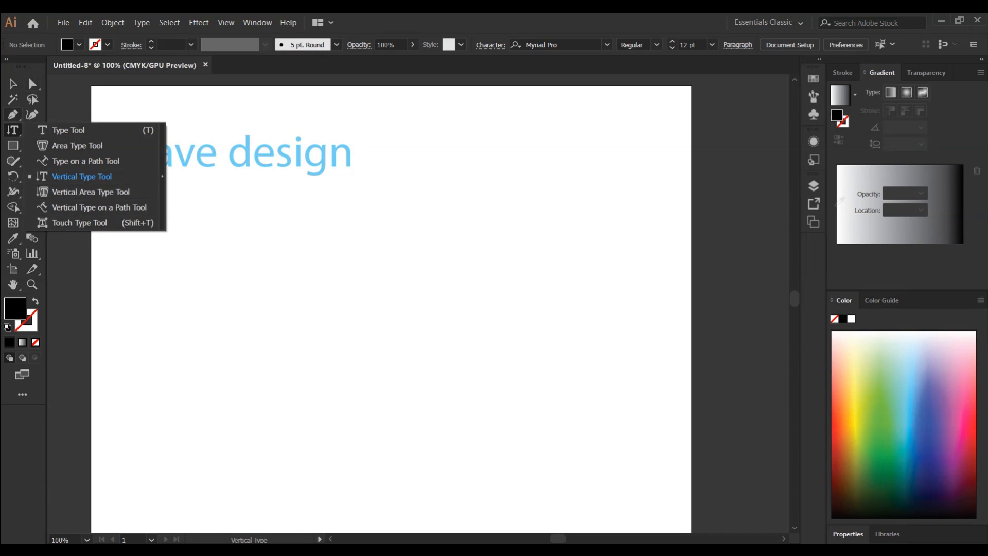
pyautogui.click(14, 146)
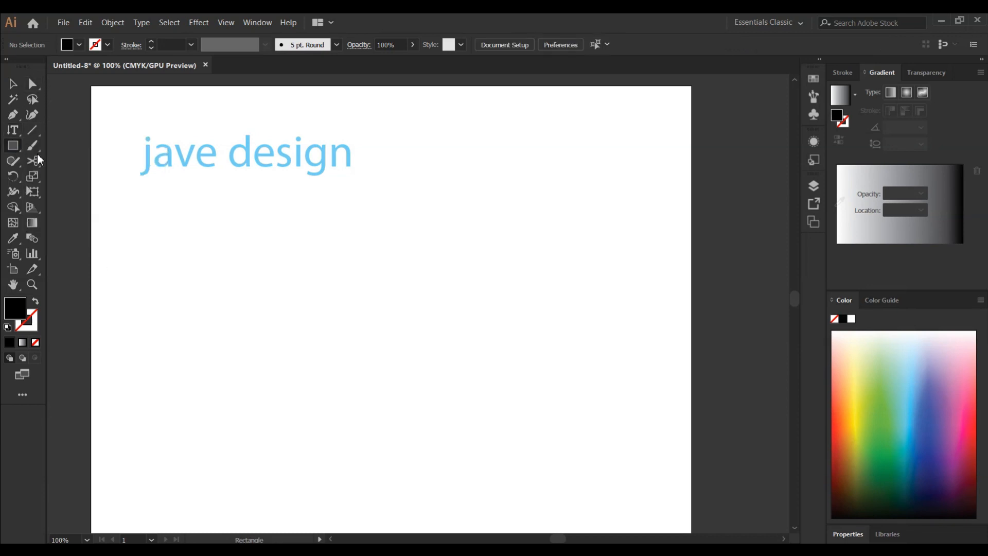
pyautogui.moveTo(204, 212); pyautogui.dragTo(324, 495)
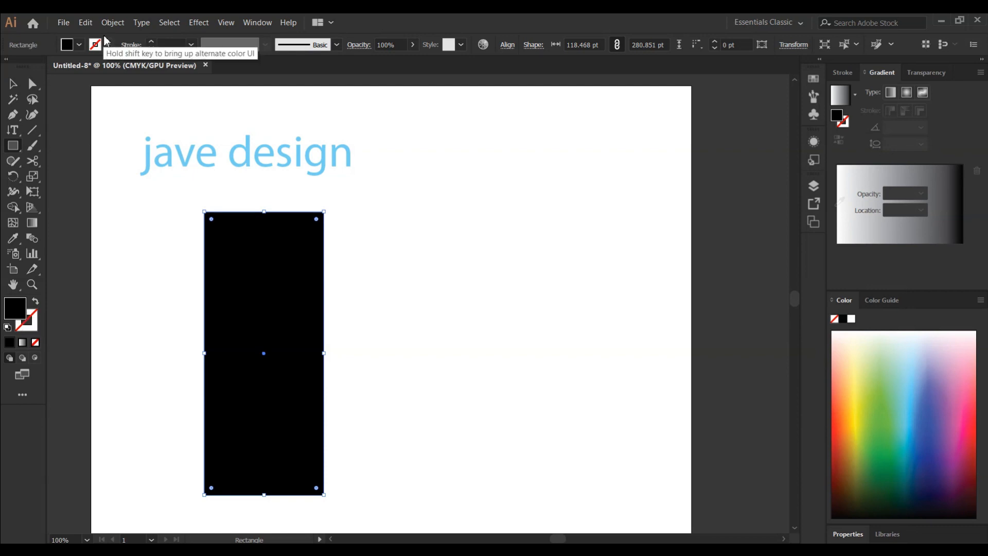
pyautogui.click(78, 45)
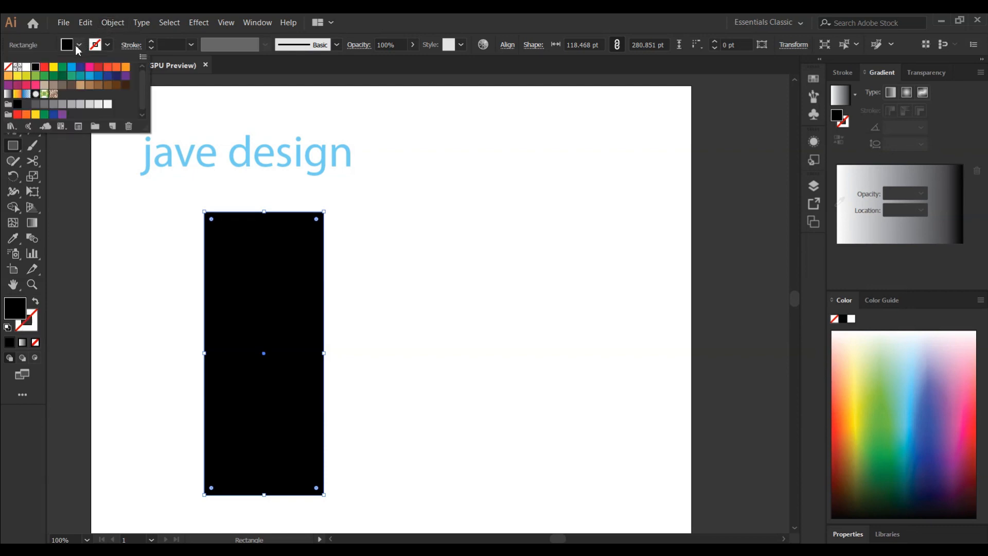
pyautogui.click(53, 68)
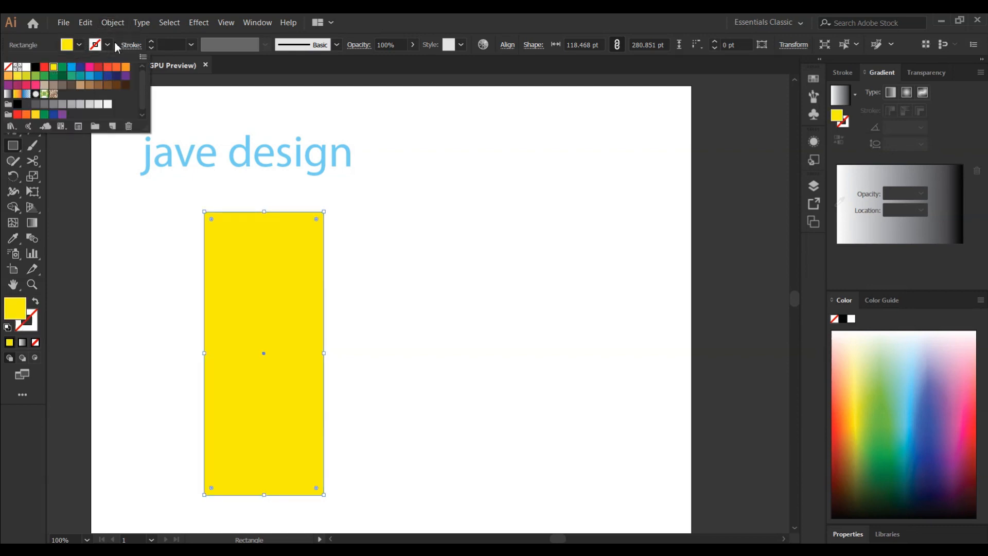
# - Turn the yellow rectangle into a Vertical Area Type container and replace its placeholder text with three columns of random letters
pyautogui.moveTo(10, 132); pyautogui.dragTo(78, 188)
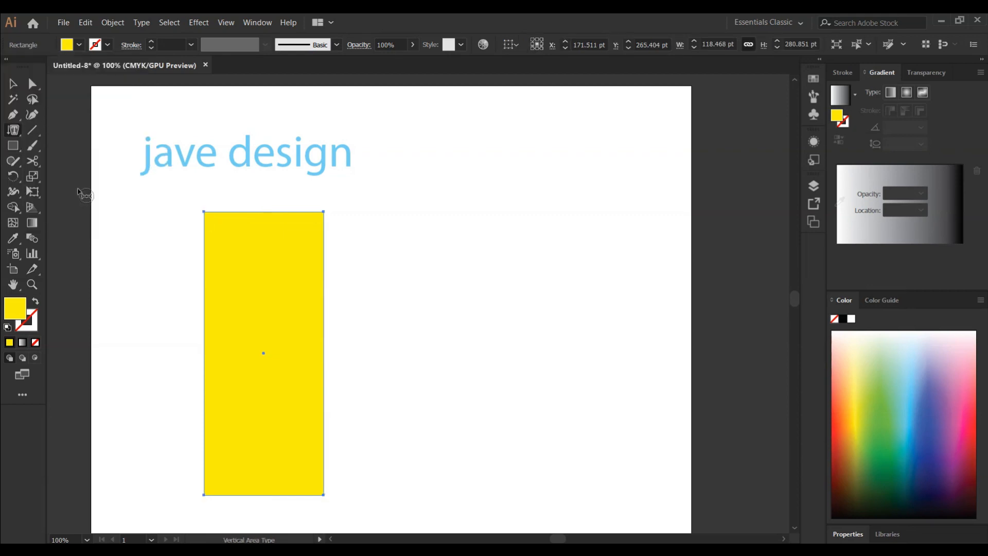
pyautogui.click(205, 224)
pyautogui.press('BackSpace')
pyautogui.write('xdsfdgewfgdffrgsghtrg')
pyautogui.press('Return')
pyautogui.write('jtrhertherhgerhgtrg')
pyautogui.press('Return')
pyautogui.write('trhtrgtrger')
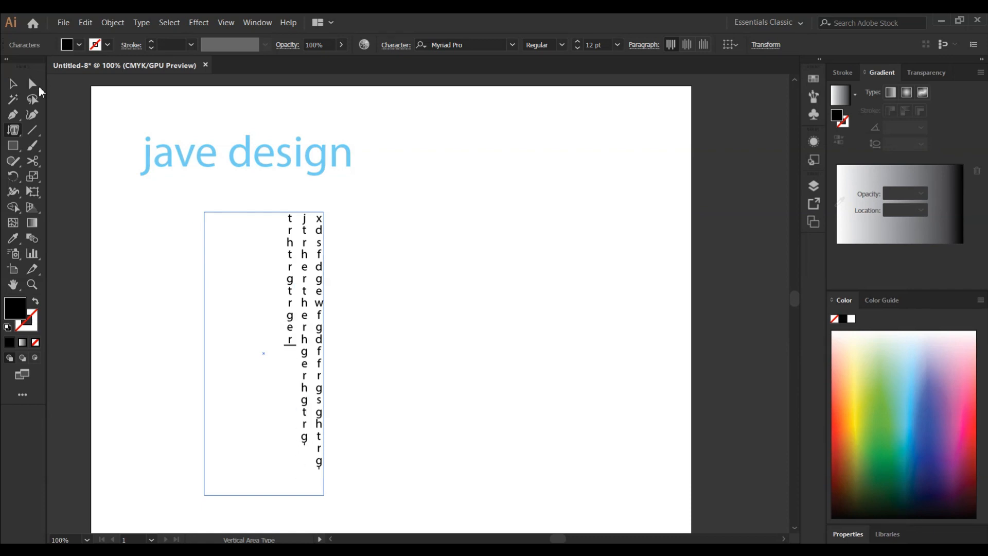
pyautogui.click(14, 85)
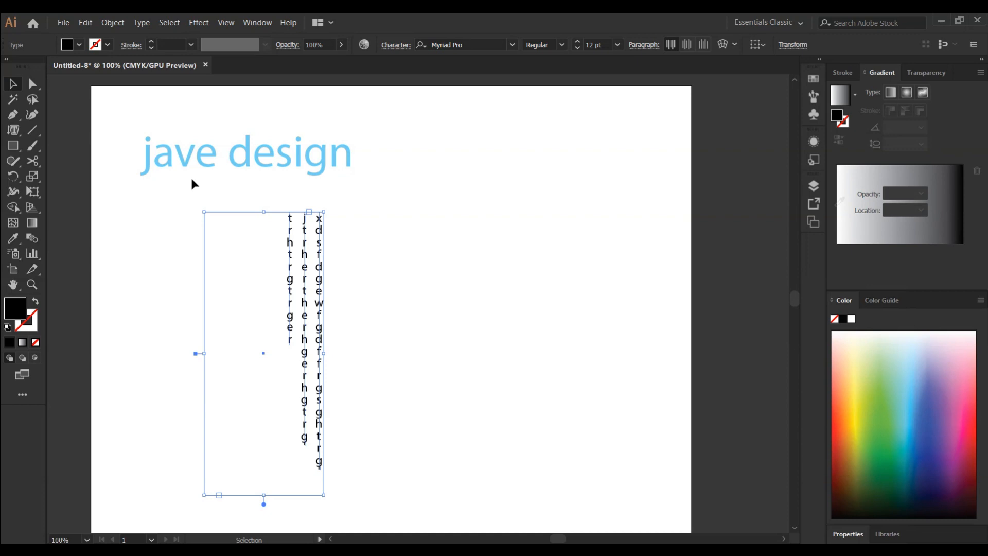
# - Undo the vertical area text and the yellow rectangle that holds it
pyautogui.hotkey('ctrl', 'z')
pyautogui.hotkey('ctrl', 'z')
pyautogui.hotkey('ctrl', 'z')
pyautogui.hotkey('ctrl', 'z')
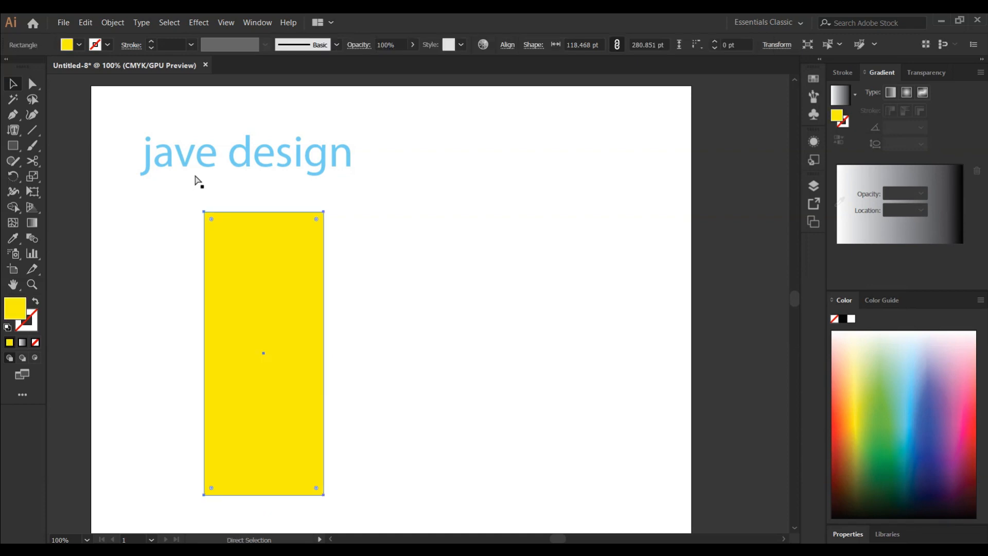
# - Draw a four-point wavy path about 416 by 62 pt below the heading with the Curvature tool and set its fill to none
pyautogui.click(14, 129)
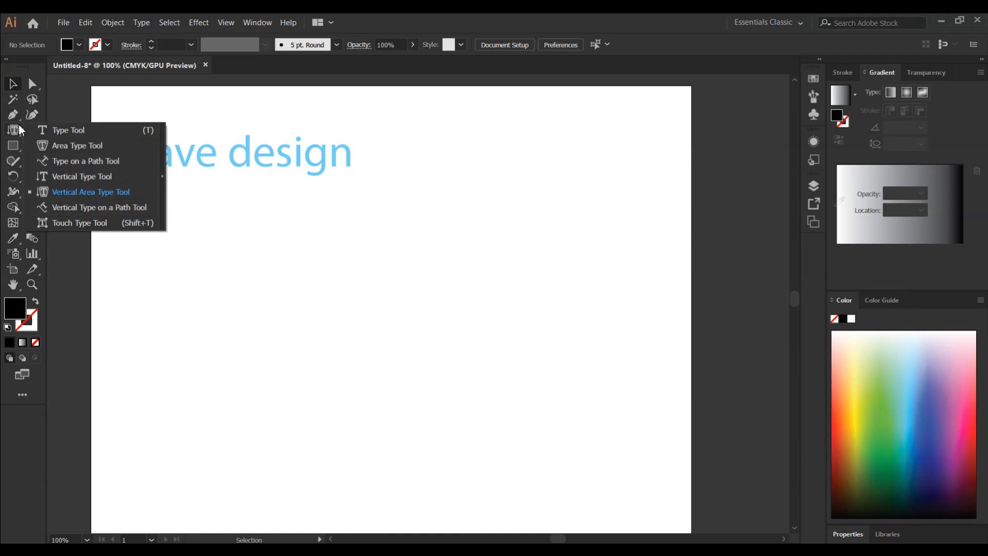
pyautogui.click(31, 114)
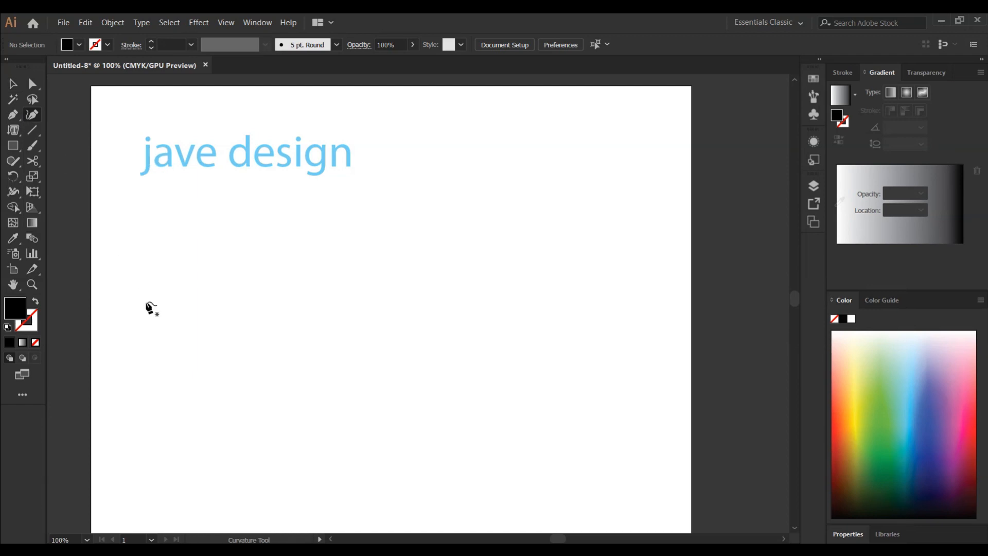
pyautogui.click(162, 305)
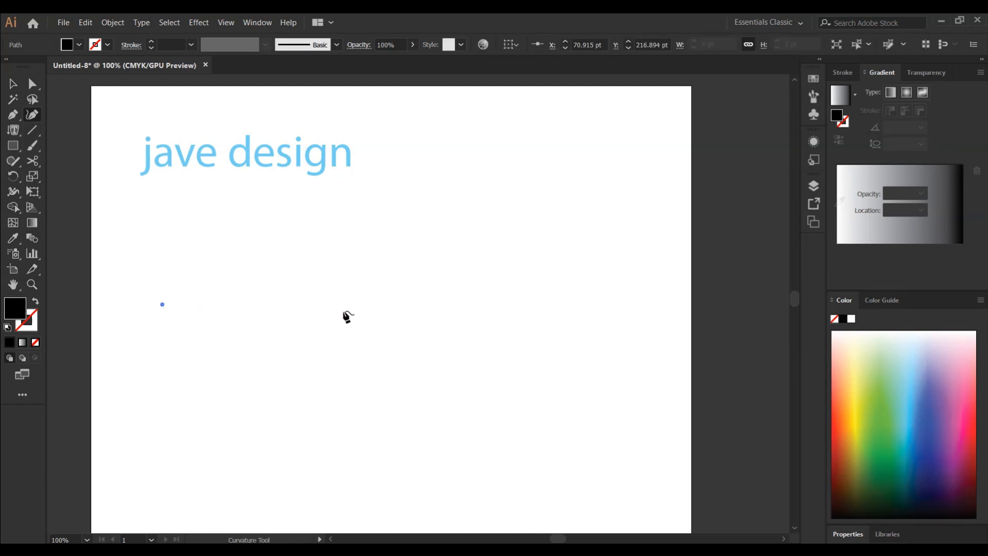
pyautogui.click(353, 273)
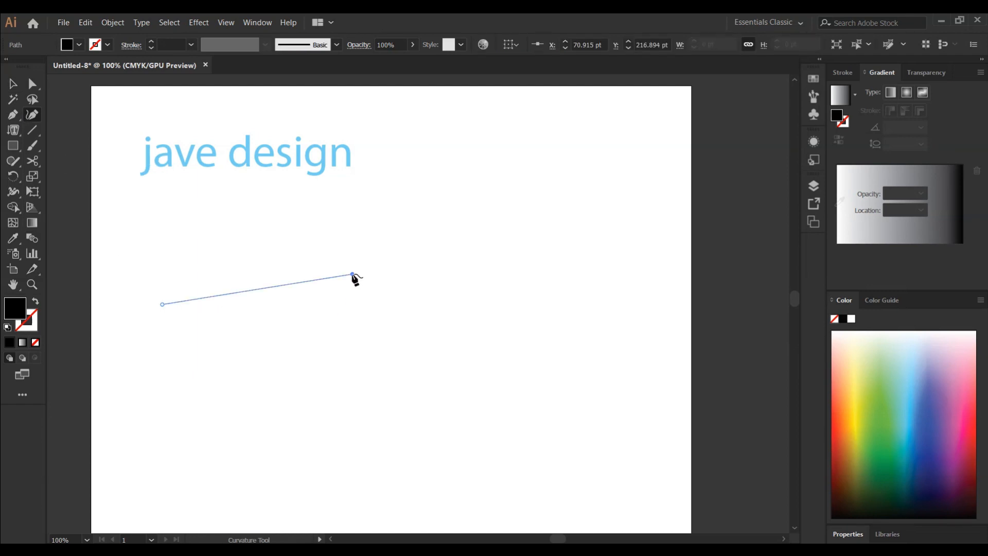
pyautogui.click(506, 313)
pyautogui.click(581, 252)
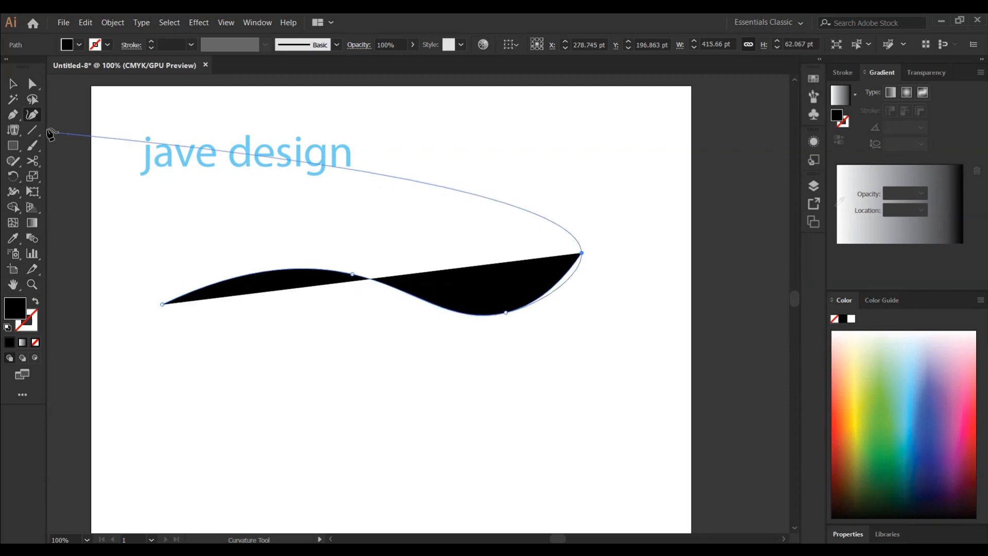
pyautogui.click(76, 46)
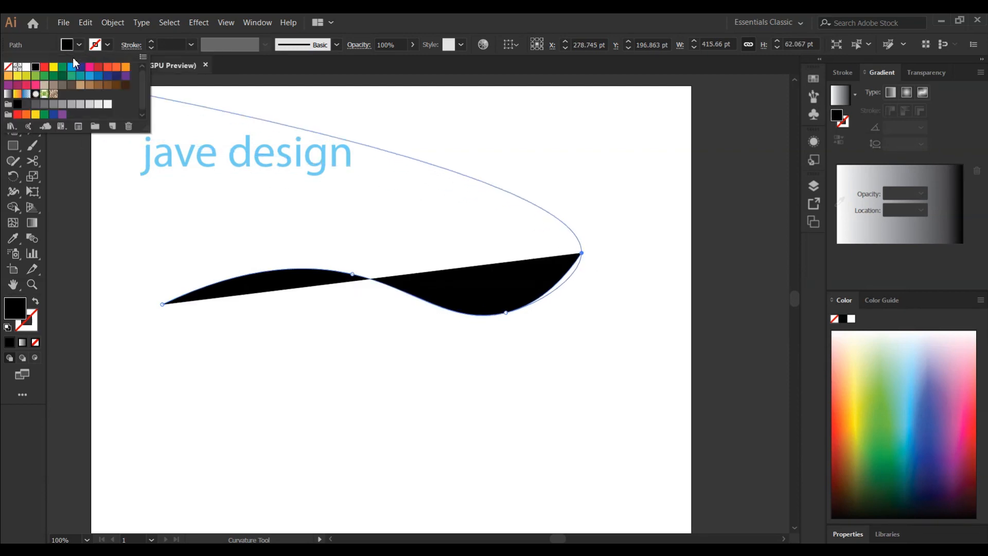
pyautogui.click(8, 66)
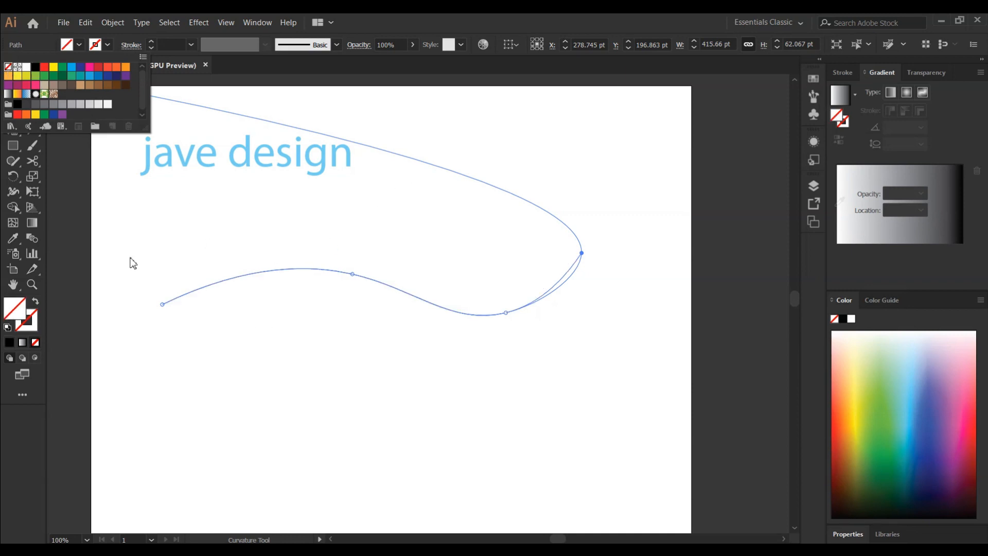
pyautogui.press('Escape')
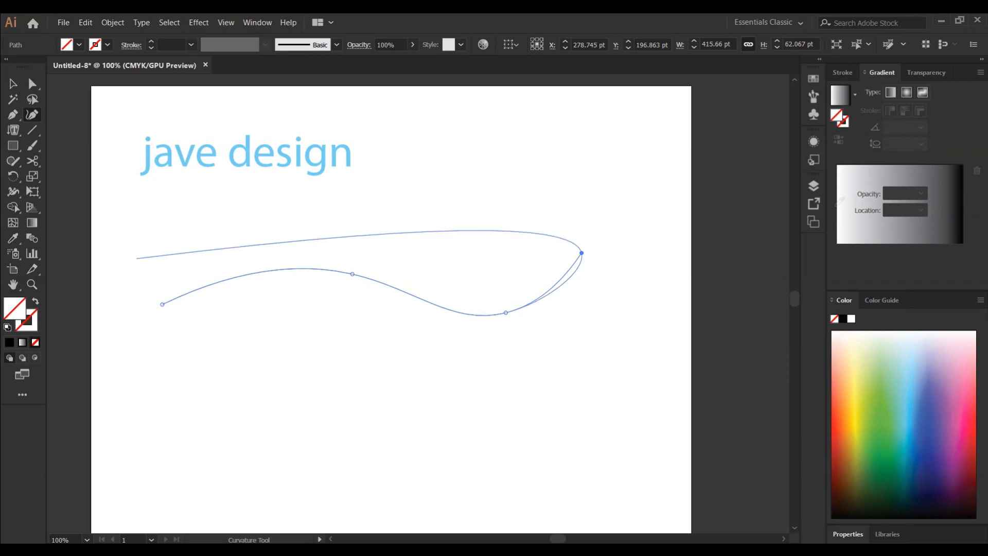
# - Run Vertical Type on a Path along the wavy path and replace the placeholder text with random letters up to the path's end
pyautogui.click(12, 131)
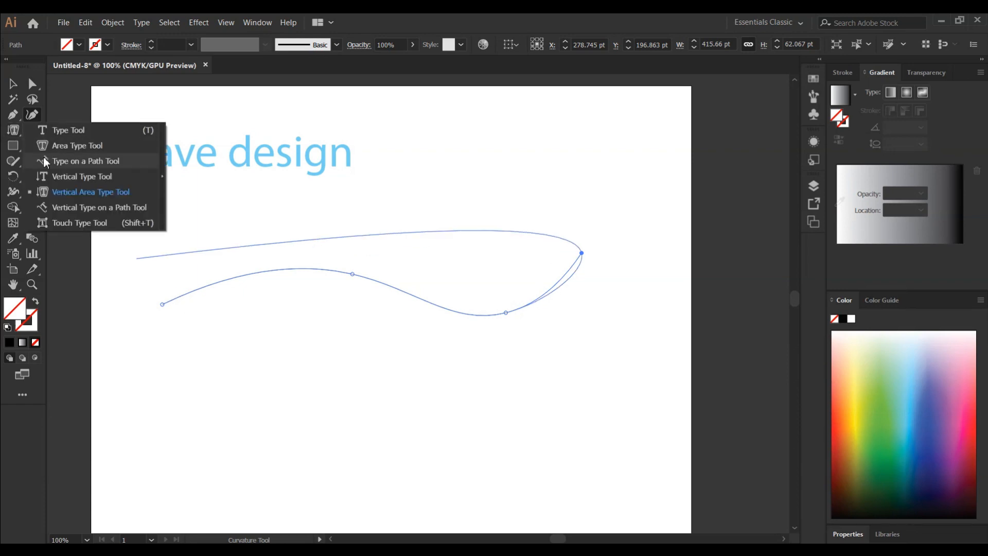
pyautogui.click(64, 207)
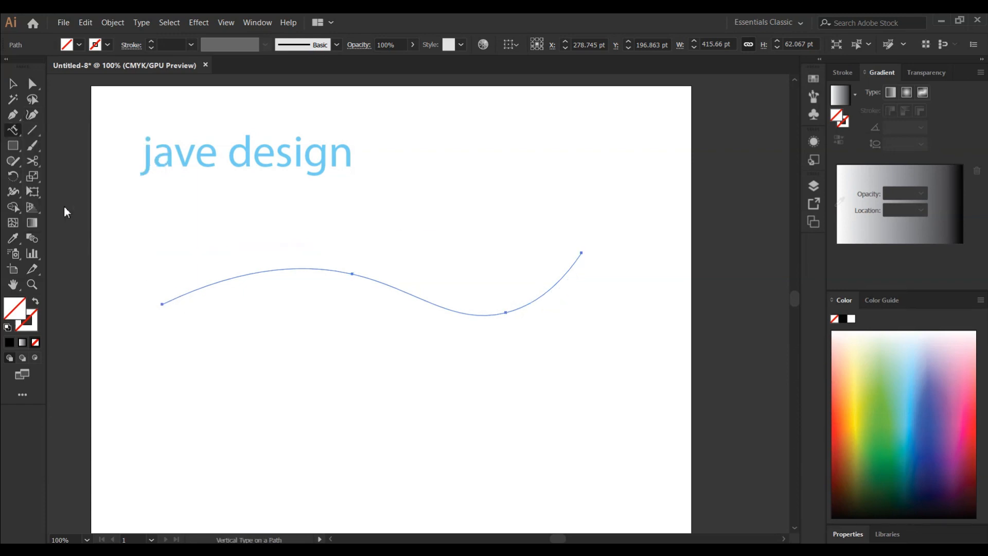
pyautogui.click(175, 296)
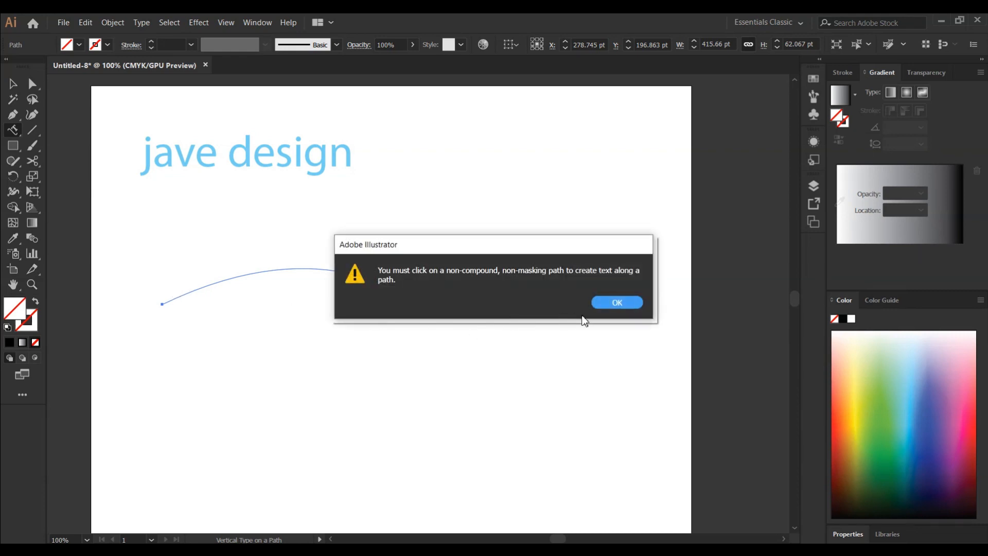
pyautogui.click(604, 304)
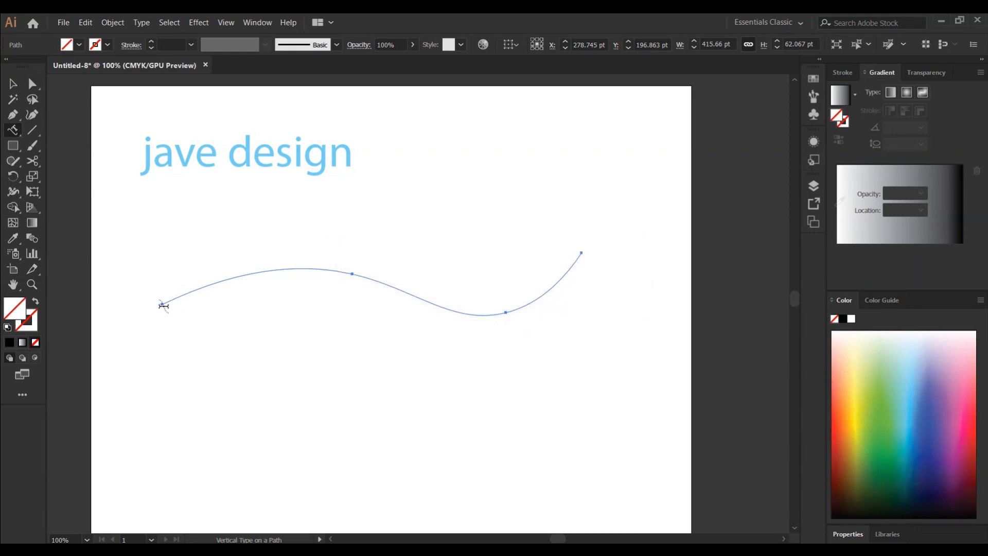
pyautogui.click(168, 301)
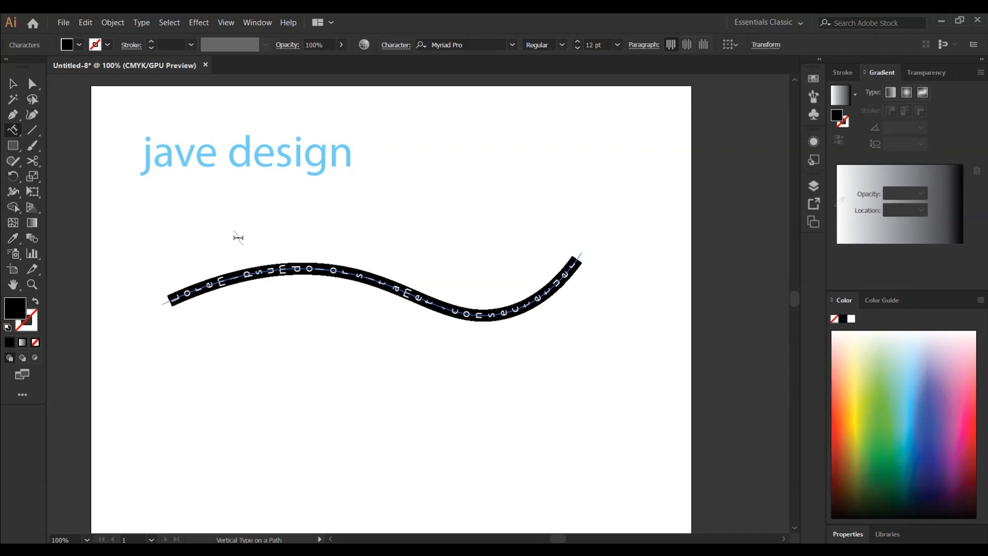
pyautogui.write('good vi')
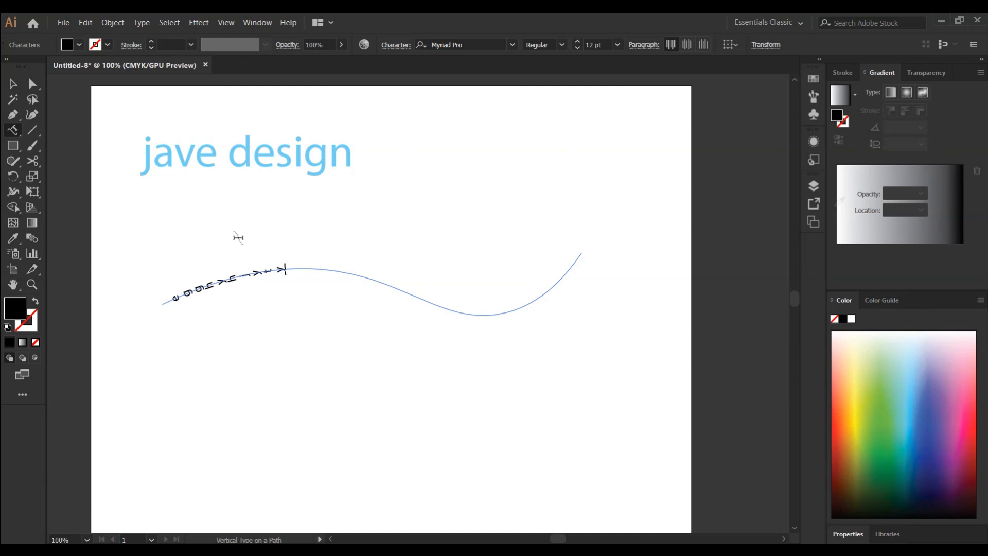
pyautogui.write('tervvunvuuvv')
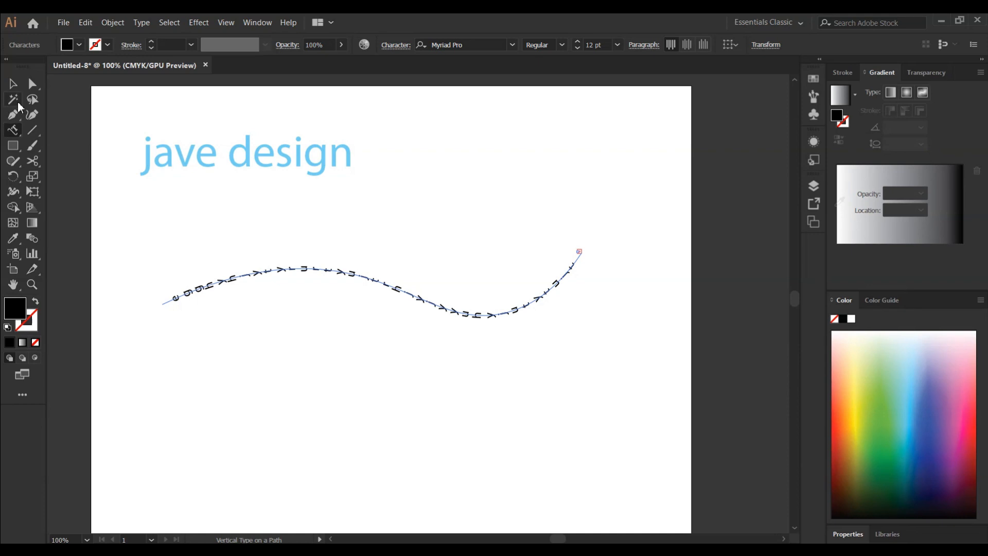
# - Undo the vertical text on the wavy path and the drawing of the path itself
pyautogui.click(14, 130)
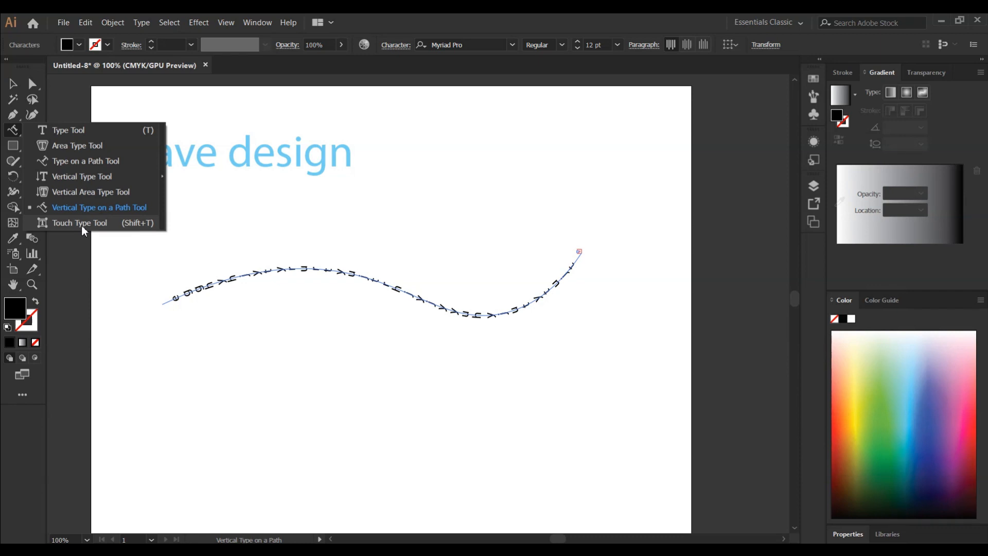
pyautogui.click(198, 191)
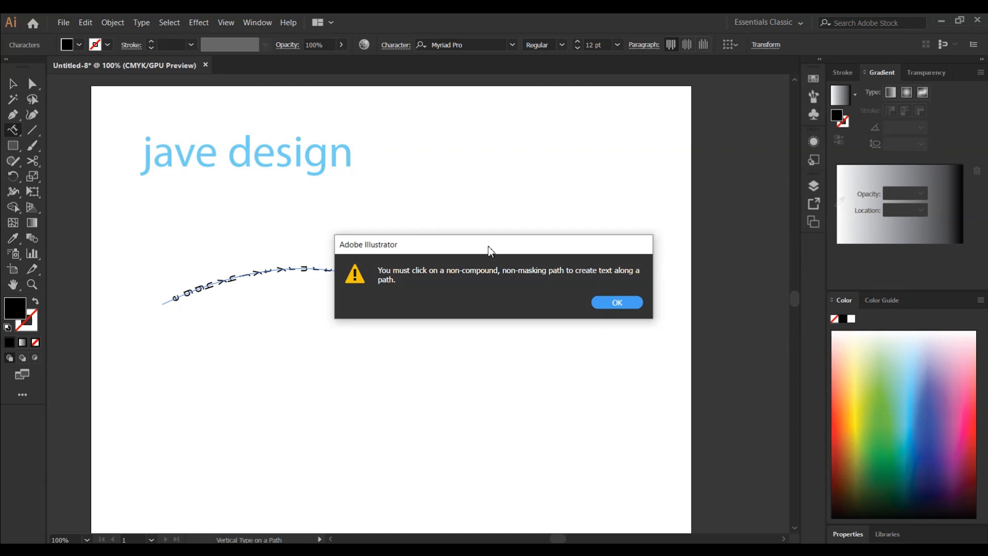
pyautogui.click(610, 308)
pyautogui.hotkey('ctrl', 'z')
pyautogui.hotkey('ctrl', 'z')
pyautogui.hotkey('ctrl', 'z')
pyautogui.hotkey('ctrl', 'z')
pyautogui.hotkey('shift', 'o')
# - Add the point text "jave design" on the blue rectangle with the Type tool
pyautogui.moveTo(15, 133); pyautogui.dragTo(57, 132)
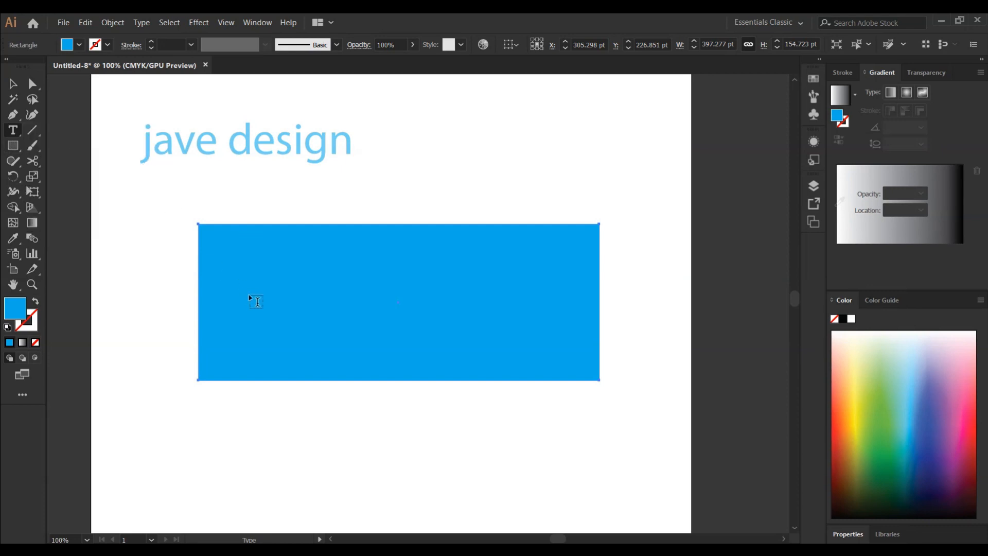
pyautogui.click(241, 281)
pyautogui.write('jave design')
pyautogui.press('Escape')
# - Stretch the black "jave design" text wider and taller to about 71 pt so it spans most of the blue rectangle, and deselect it
pyautogui.moveTo(308, 279); pyautogui.dragTo(540, 276)
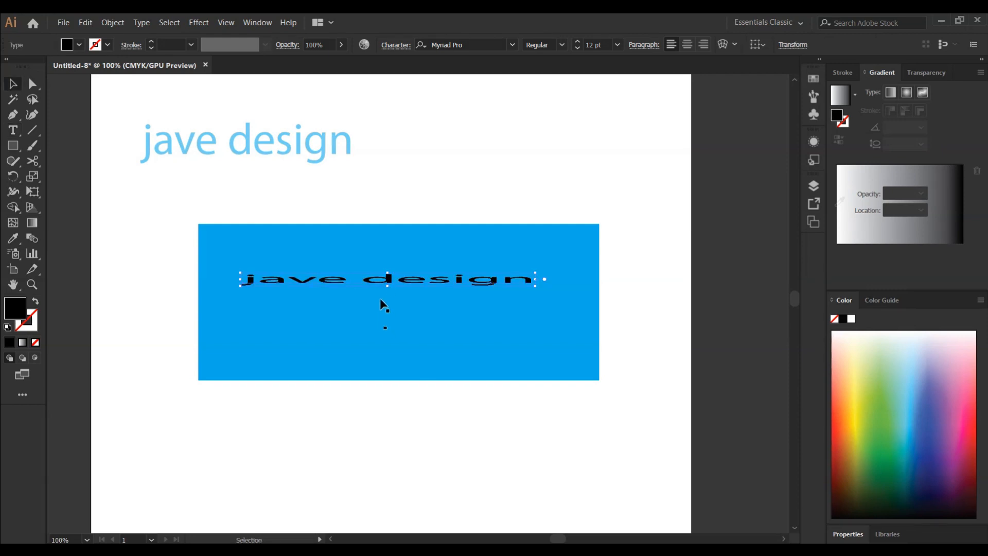
pyautogui.moveTo(388, 283); pyautogui.dragTo(399, 335)
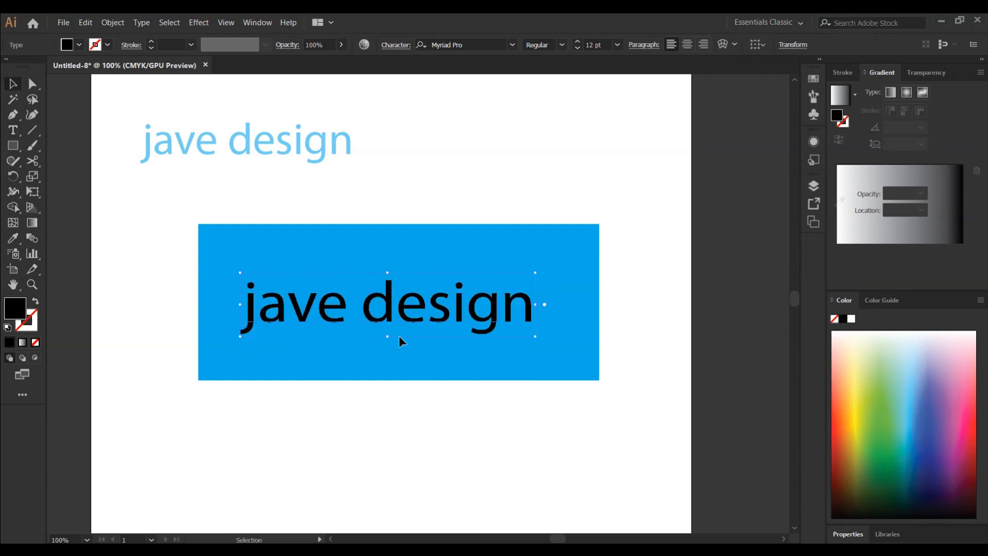
pyautogui.moveTo(385, 273); pyautogui.dragTo(387, 258)
pyautogui.click(151, 321)
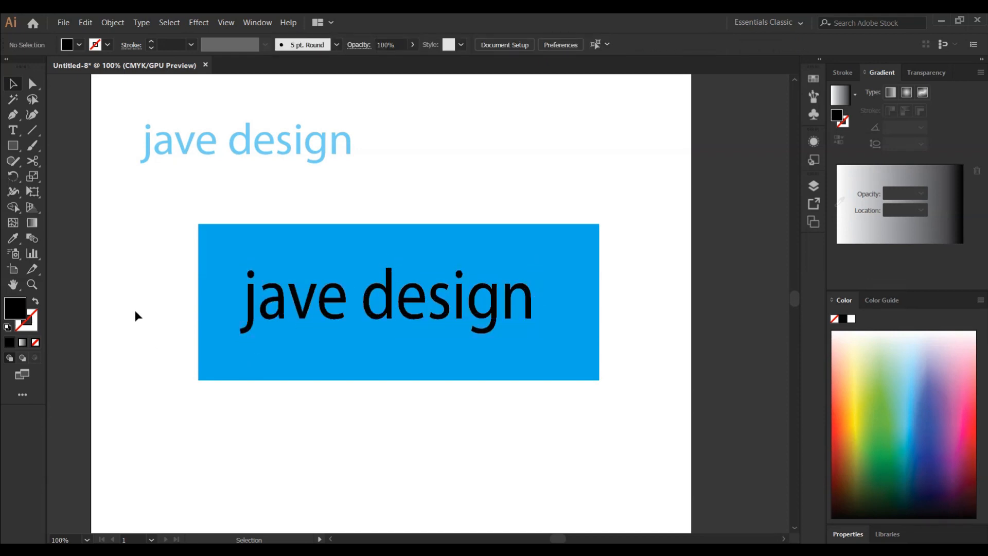
# - With the Touch Type tool, lower the "a", raise the "e" of "jave" and lower the "d" of "design" on the blue rectangle
pyautogui.click(16, 132)
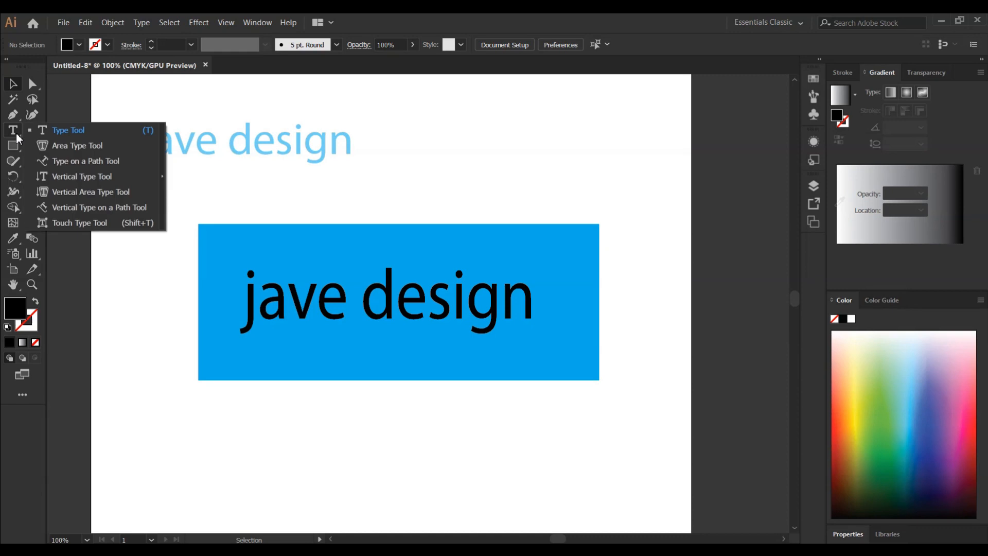
pyautogui.click(105, 227)
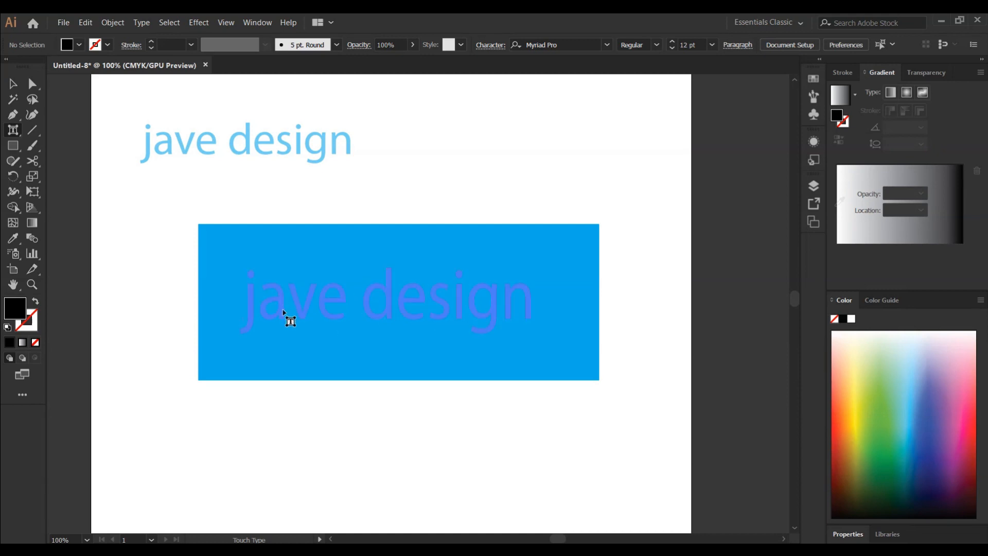
pyautogui.click(281, 304)
pyautogui.moveTo(281, 305); pyautogui.dragTo(334, 285)
pyautogui.click(325, 302)
pyautogui.click(400, 315)
pyautogui.moveTo(400, 315); pyautogui.dragTo(394, 329)
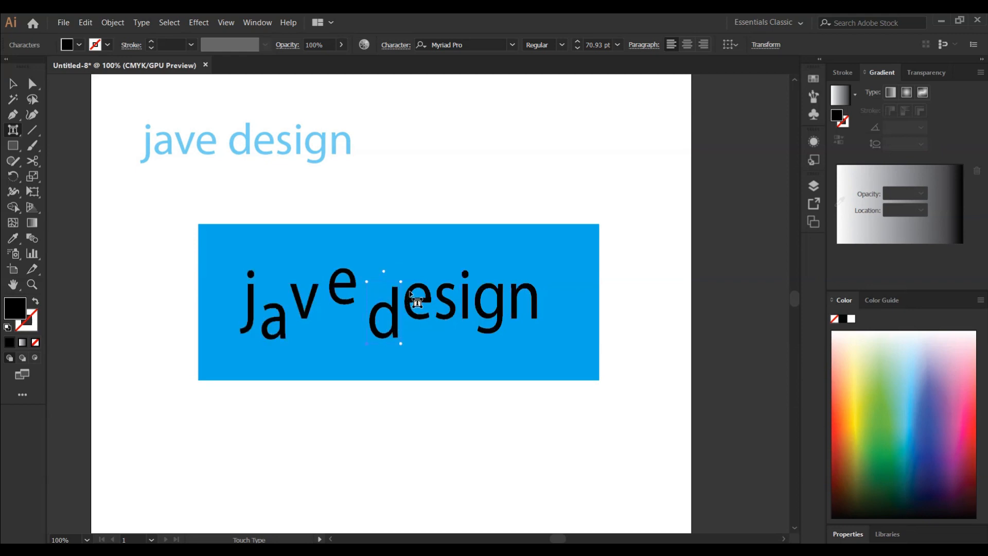
# - Raise the "e", lower the "s" and raise the "g" of "design" individually on the blue rectangle
pyautogui.click(414, 299)
pyautogui.click(417, 290)
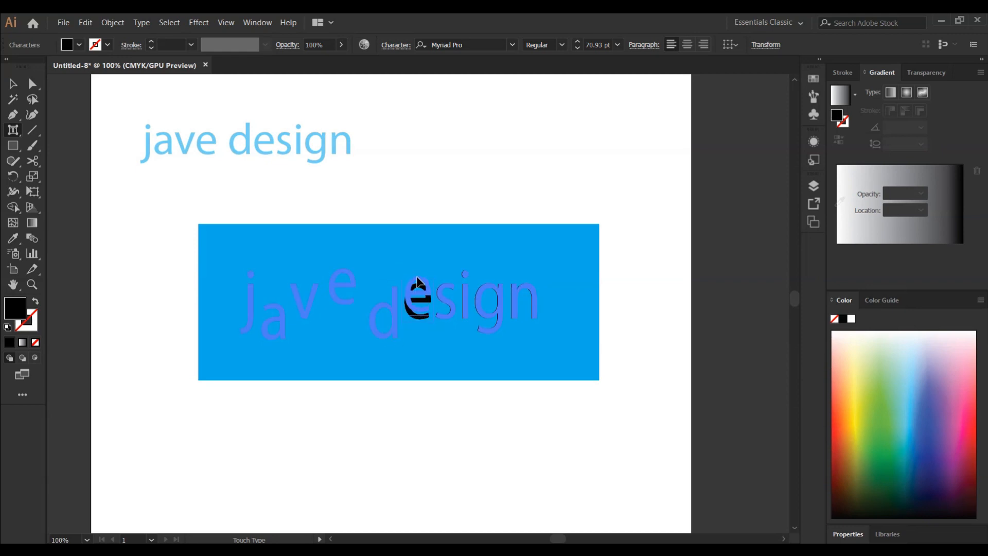
pyautogui.click(449, 301)
pyautogui.moveTo(449, 301); pyautogui.dragTo(498, 270)
pyautogui.click(499, 302)
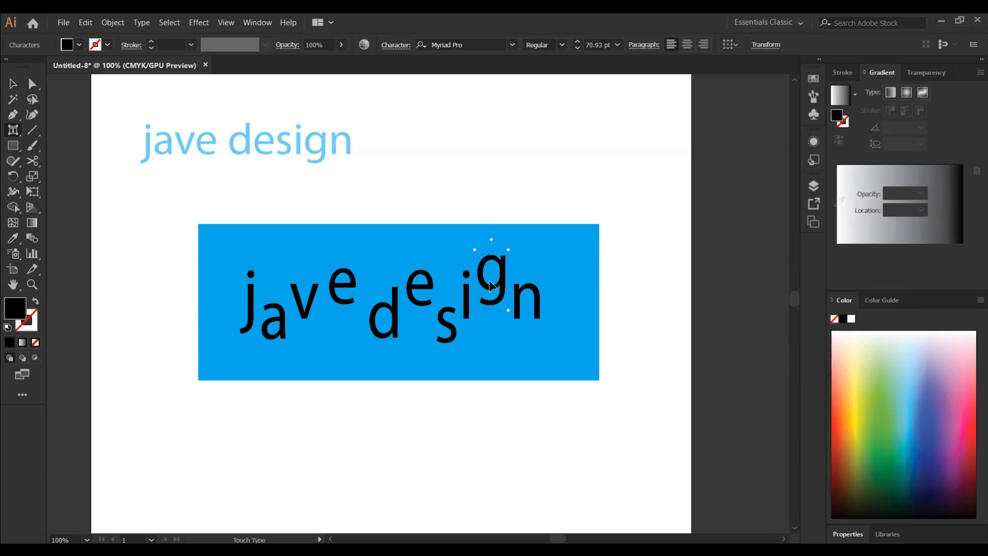
# - Recolor individual letters on the blue rectangle: "g" green, the "e" of "design" light yellow-orange, "v" purple and "j" pink-red
pyautogui.click(892, 397)
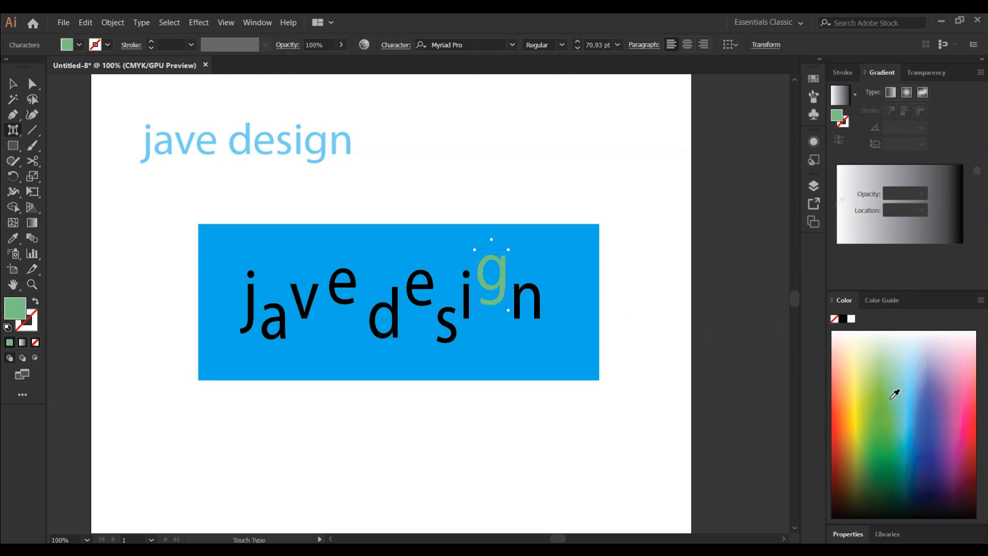
pyautogui.click(419, 291)
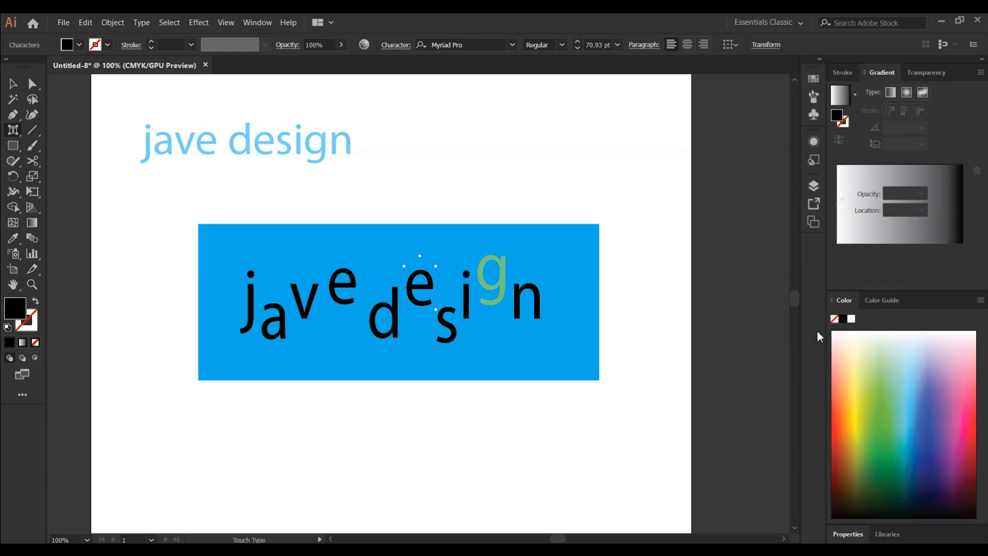
pyautogui.click(858, 363)
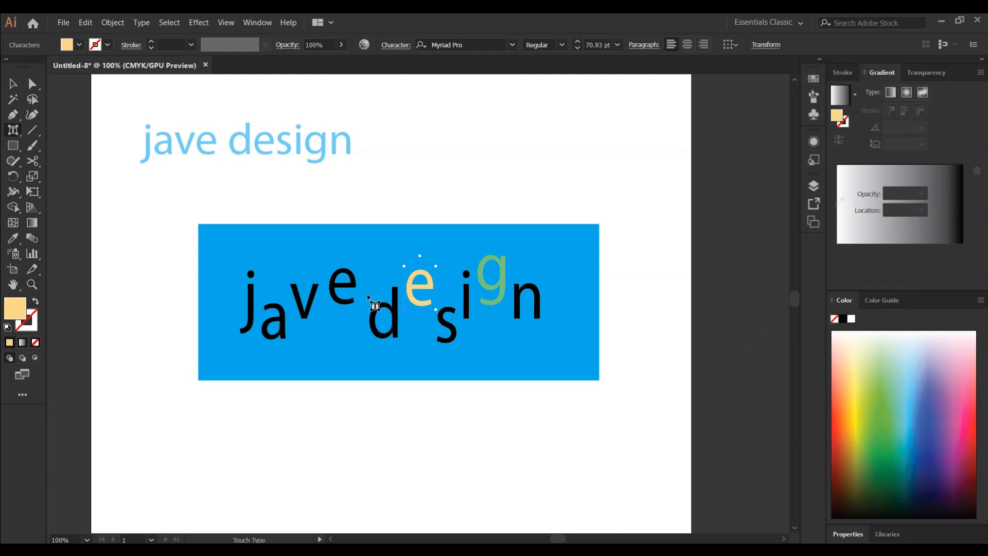
pyautogui.click(311, 299)
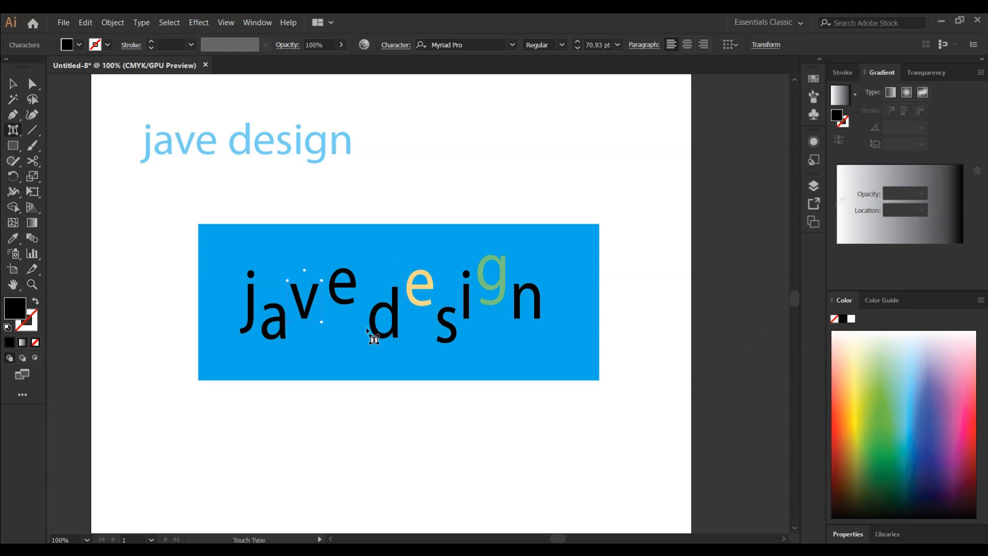
pyautogui.click(946, 407)
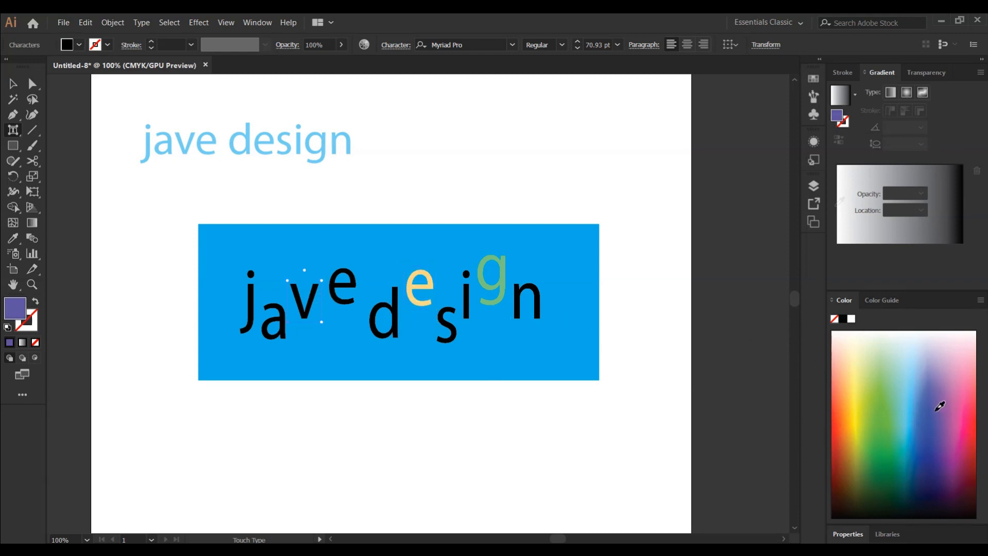
pyautogui.click(250, 296)
pyautogui.click(968, 415)
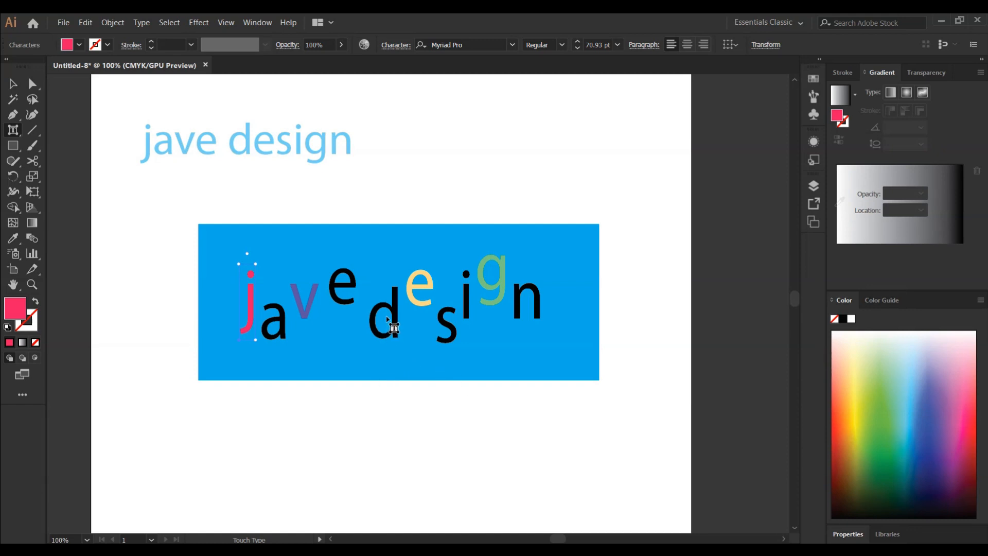
# - Raise the "d" and "s" of "design" individually on the blue rectangle, and deselect the text
pyautogui.moveTo(386, 319); pyautogui.dragTo(377, 275)
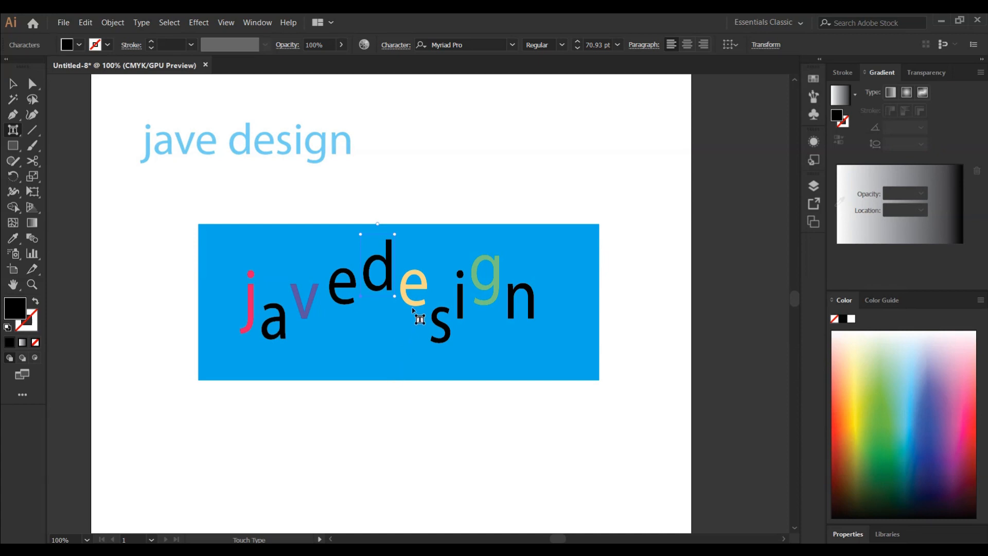
pyautogui.moveTo(435, 320); pyautogui.dragTo(439, 285)
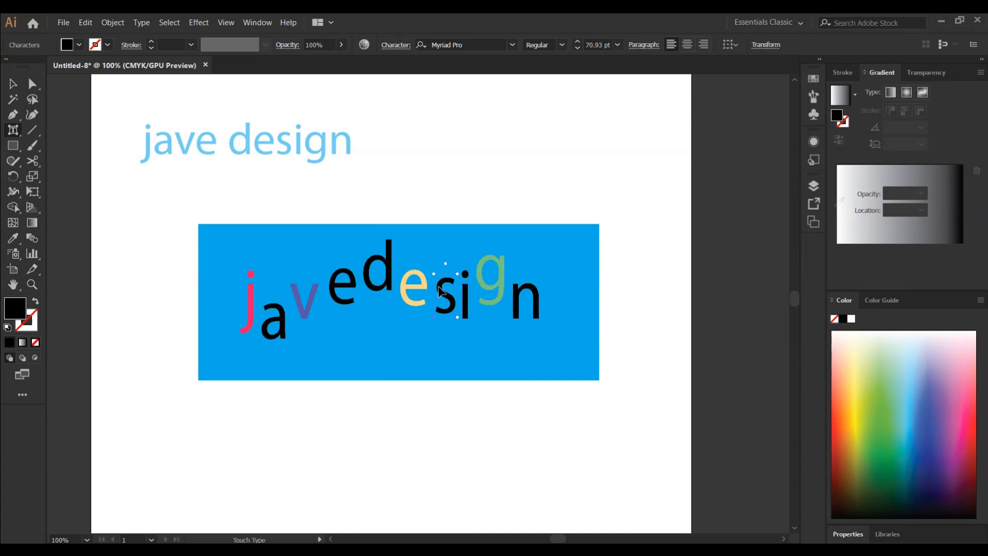
pyautogui.click(442, 340)
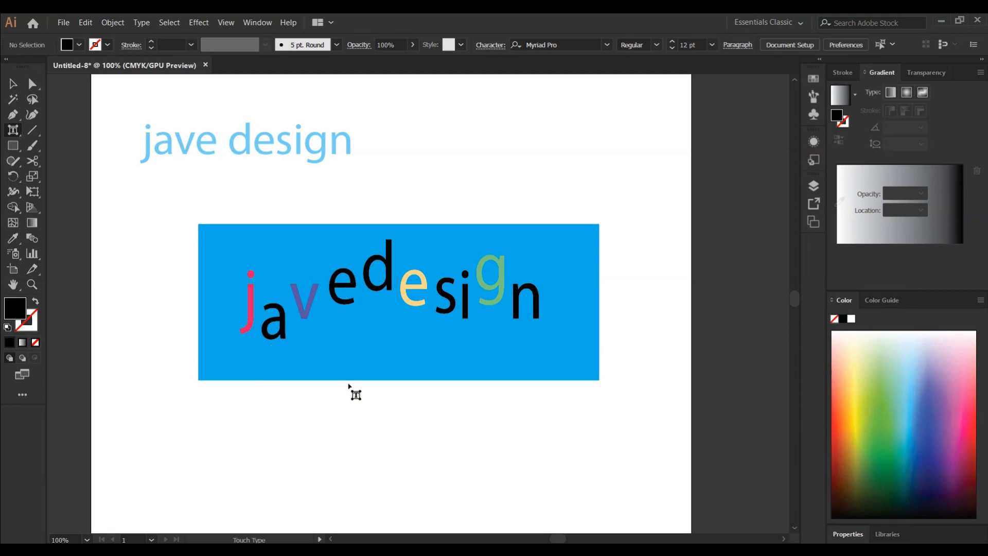